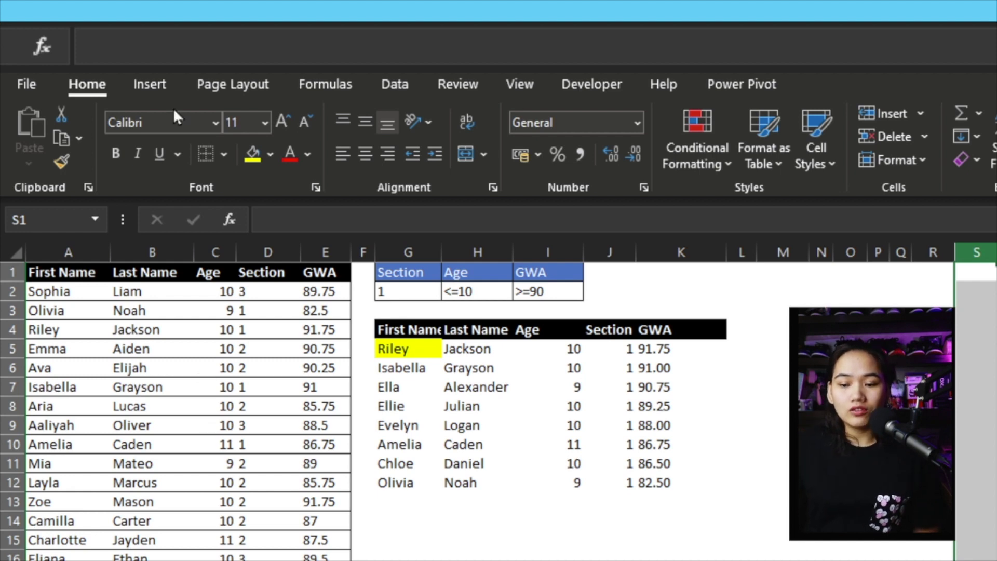
# Add AutoFilter dropdowns to the student table's header row with Alt+D+F.
pyautogui.click(215, 387)
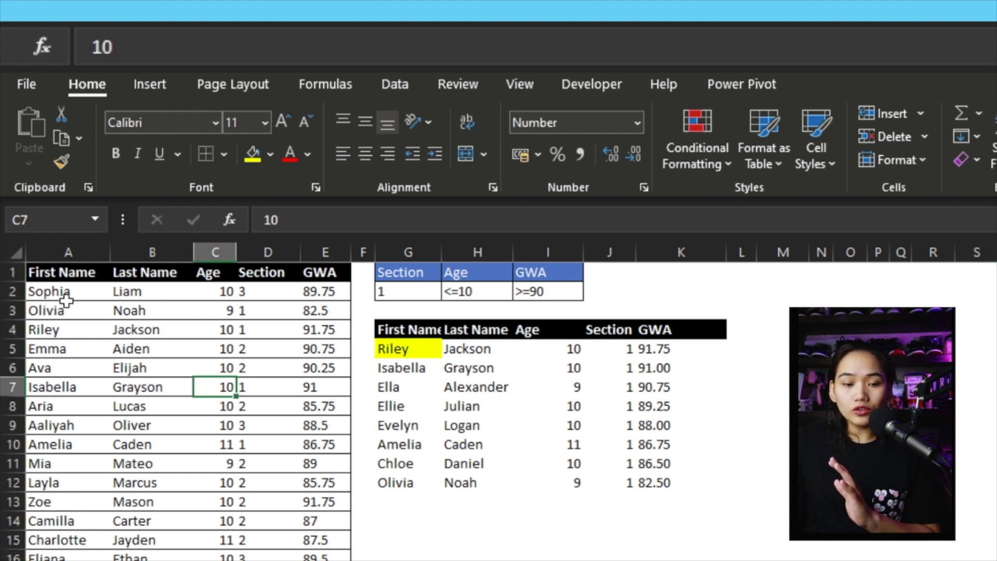
pyautogui.click(70, 279)
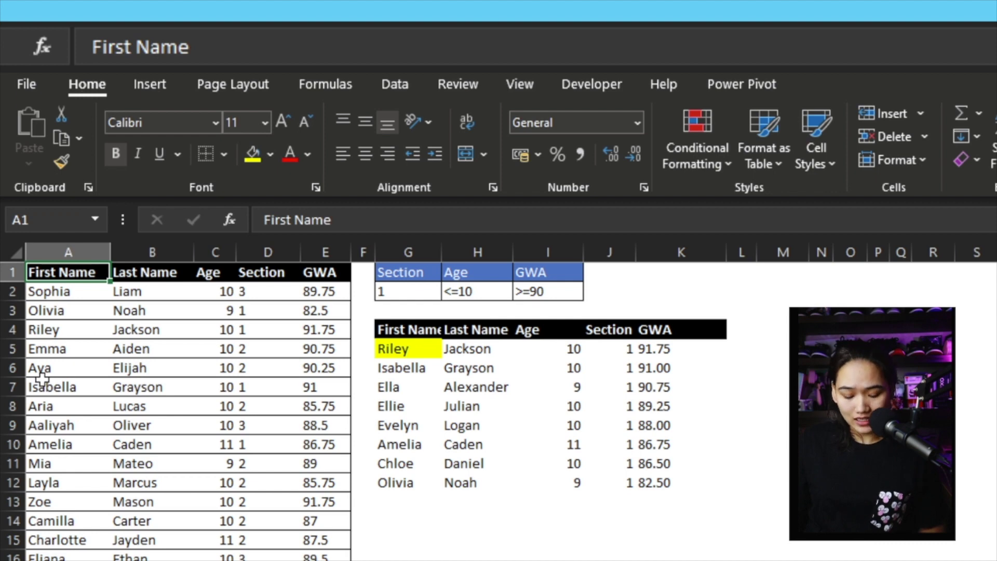
pyautogui.hotkey('alt', 'd')
pyautogui.press('f')
pyautogui.press('f')
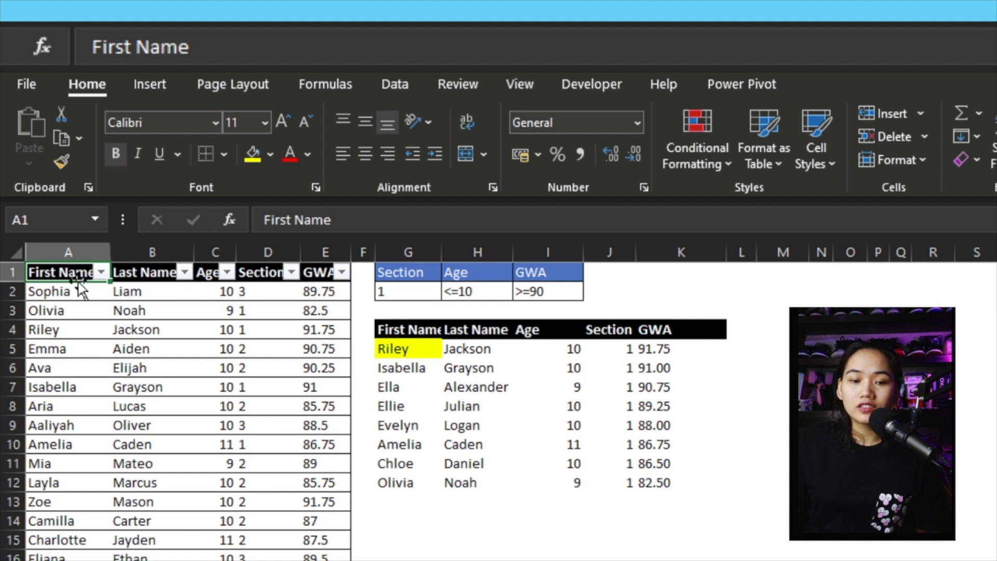
# Filter First Name to show only Adalyn, then clear that filter.
pyautogui.click(101, 272)
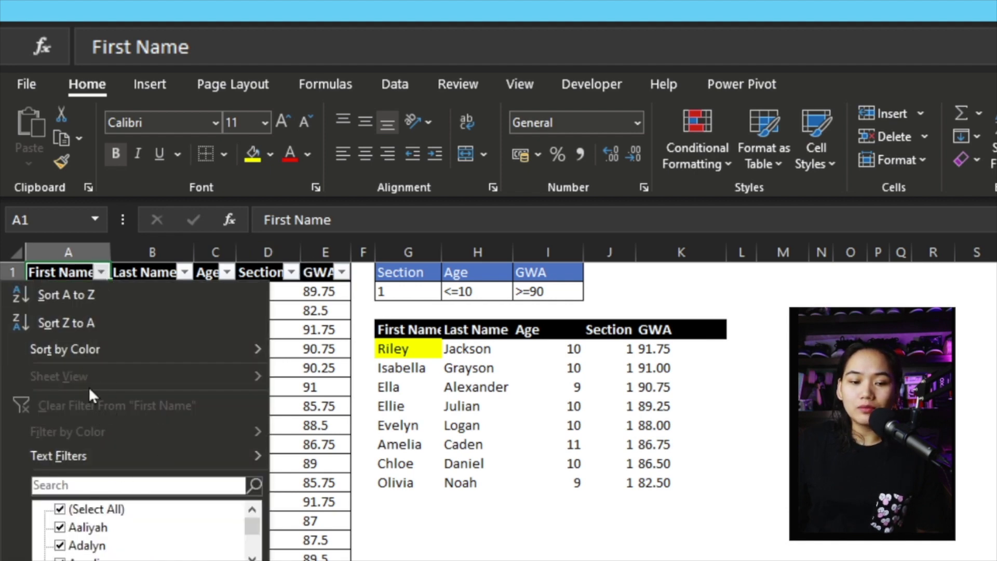
pyautogui.write('ada')
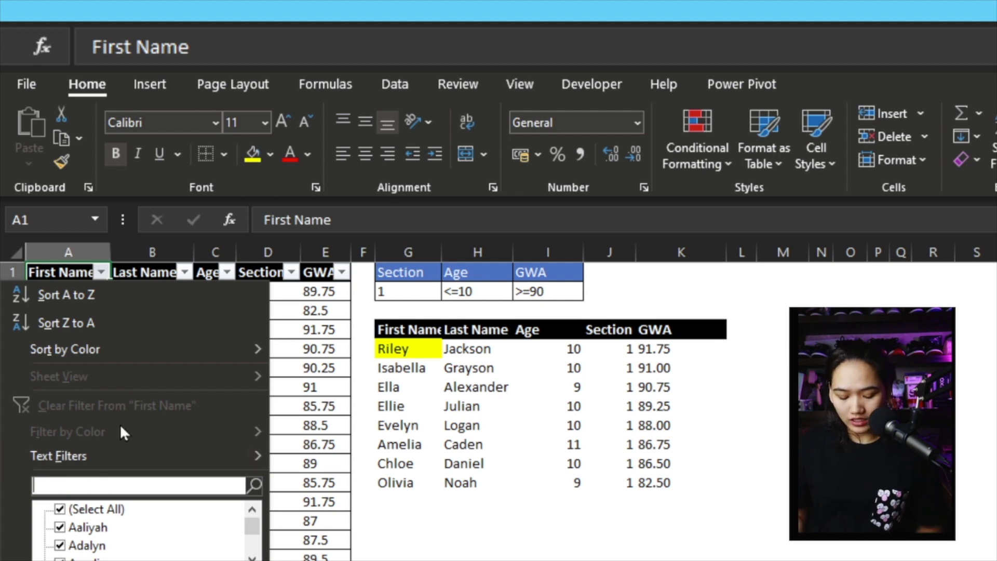
pyautogui.press('Return')
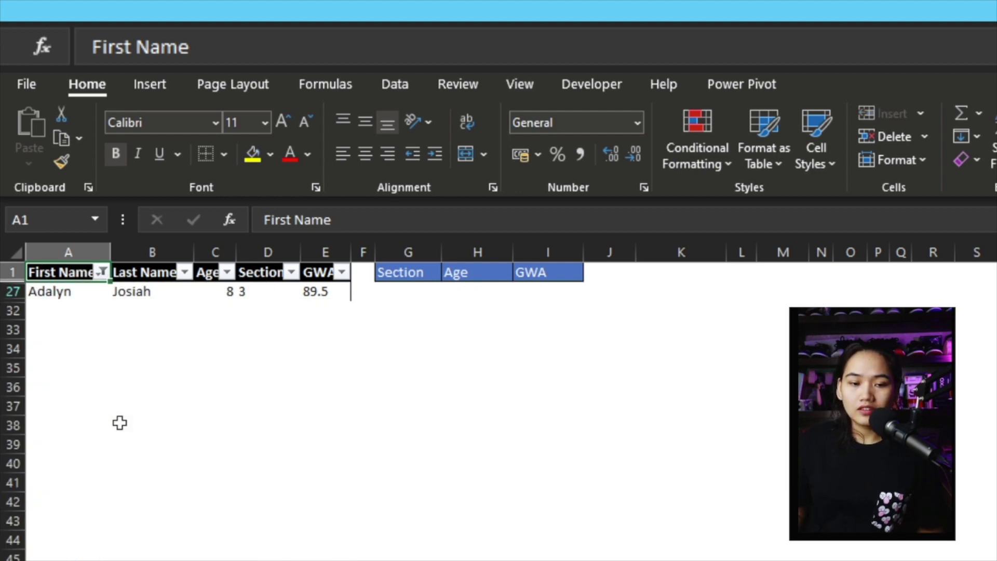
pyautogui.click(102, 272)
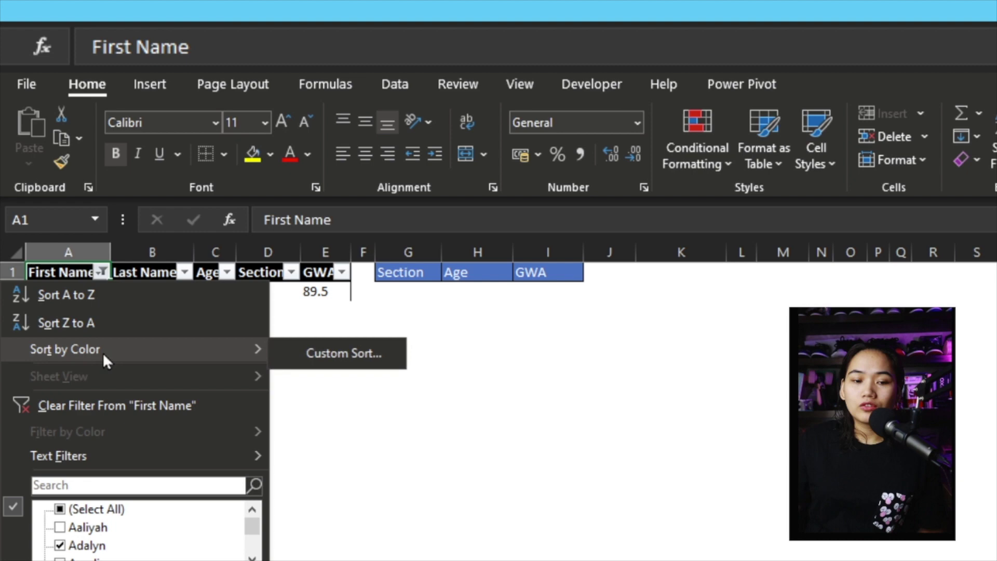
pyautogui.click(110, 415)
# Filter Age to greater than 10, then clear the Age filter.
pyautogui.click(227, 272)
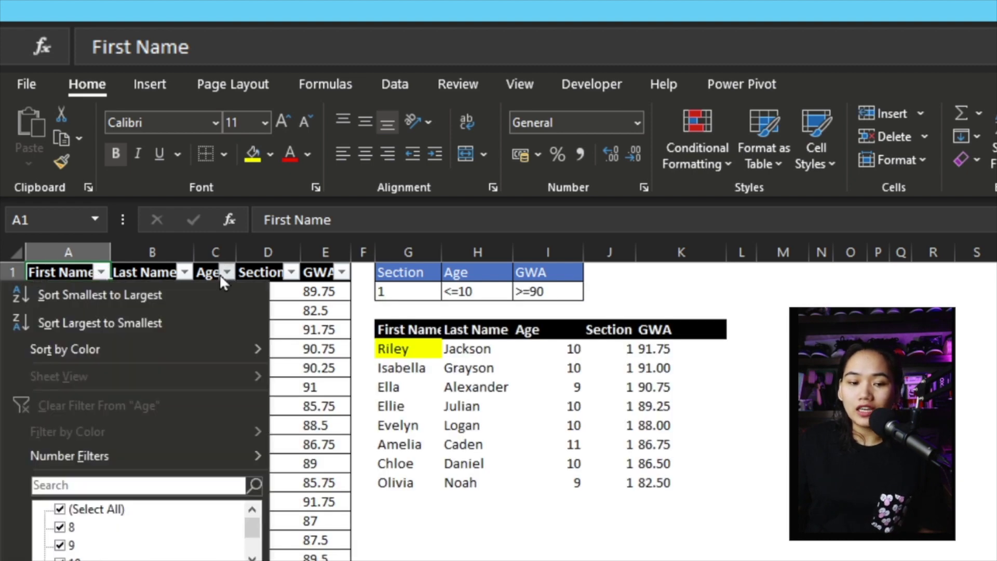
pyautogui.moveTo(239, 456)
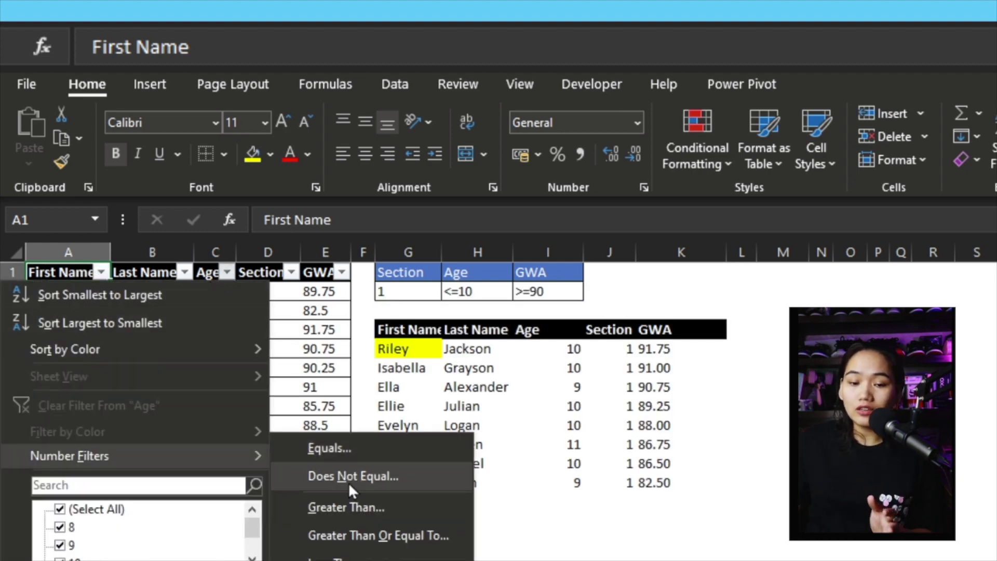
pyautogui.click(343, 511)
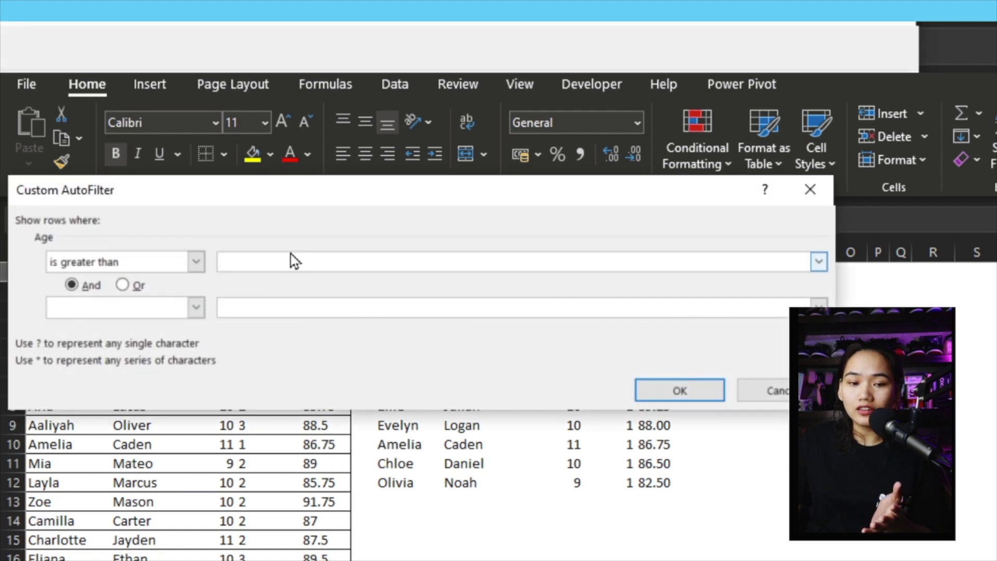
pyautogui.write('10')
pyautogui.press('Return')
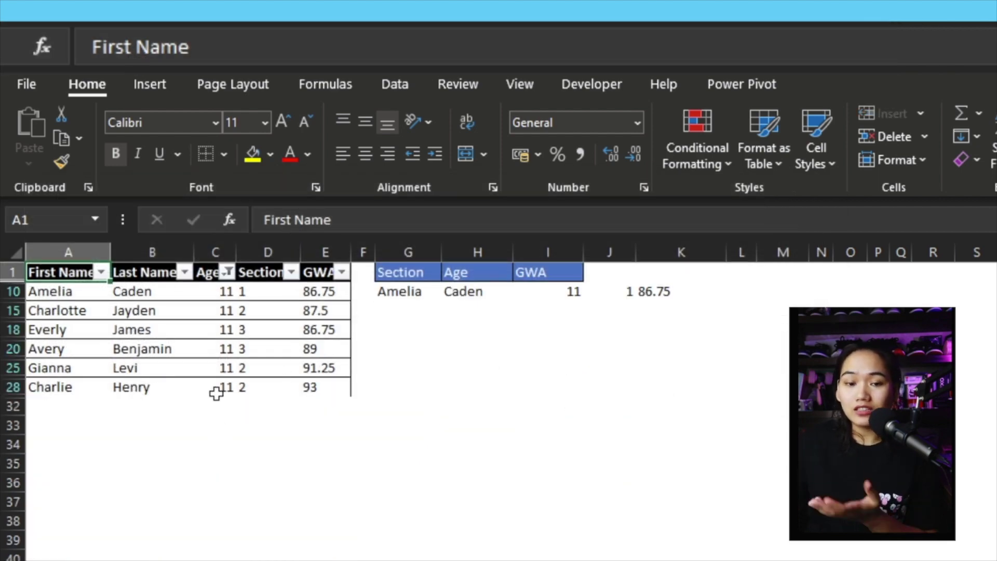
pyautogui.click(227, 273)
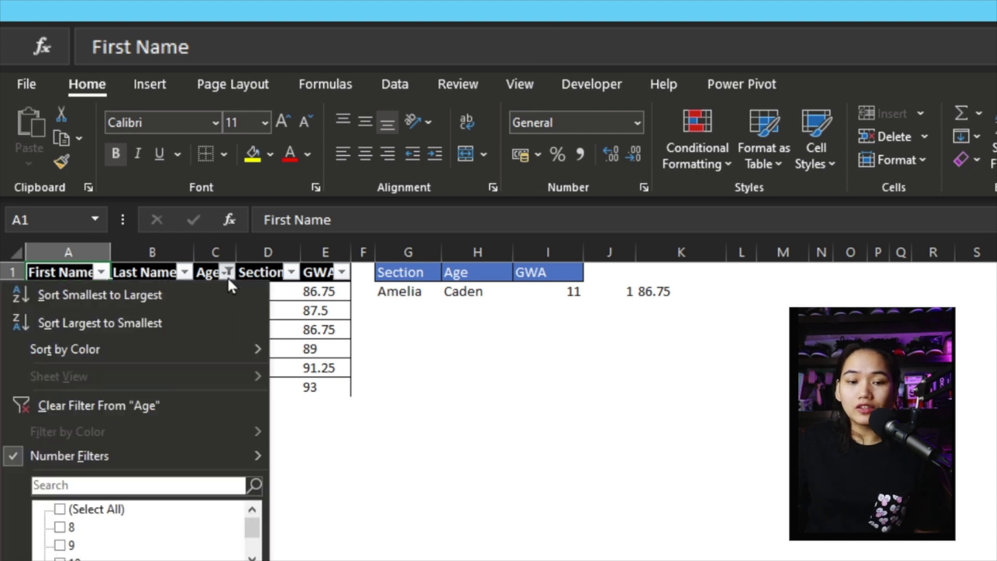
pyautogui.click(198, 410)
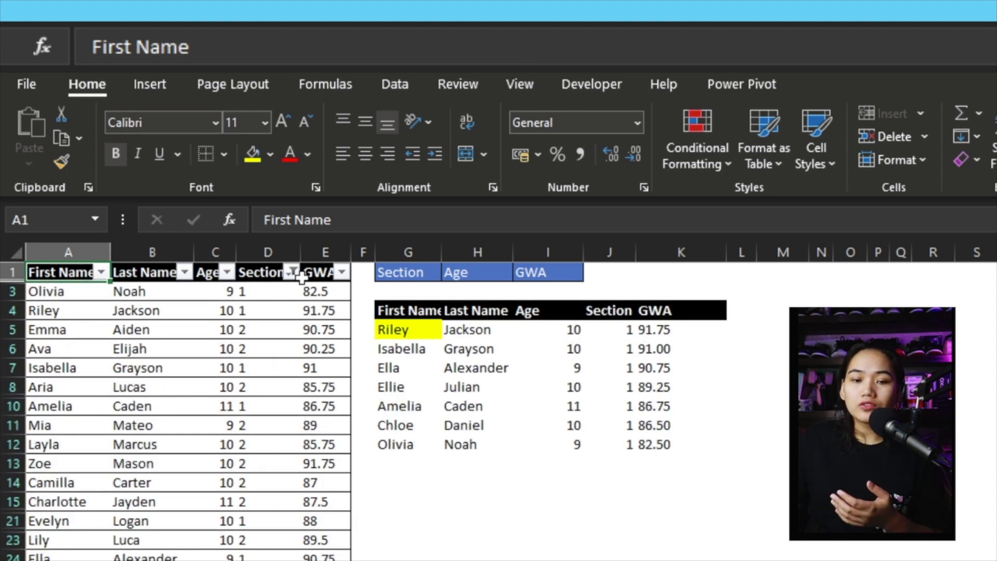
pyautogui.click(292, 273)
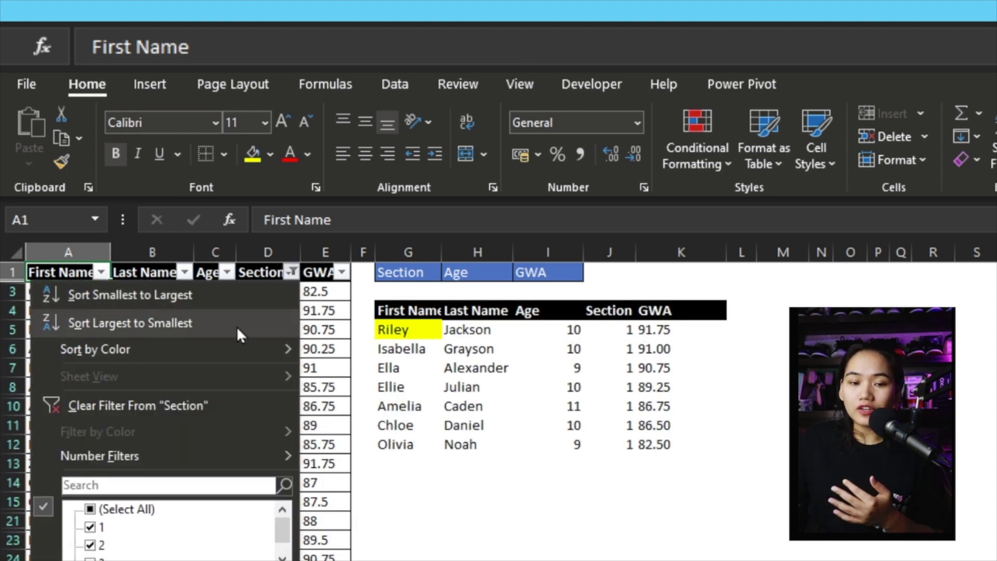
# Clear the Section filter to show all rows, then select the result headers G4:I4.
pyautogui.click(209, 408)
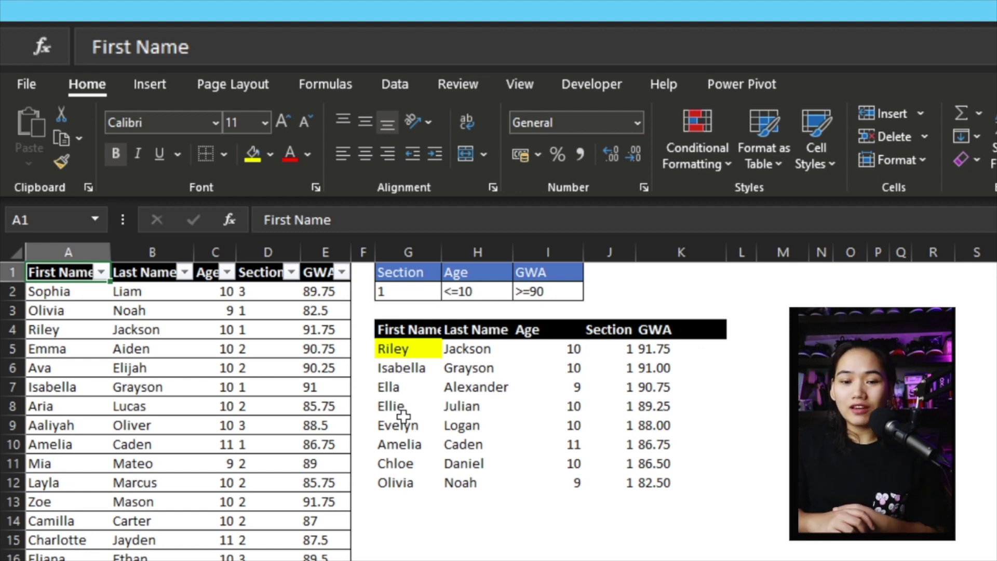
pyautogui.moveTo(407, 329); pyautogui.dragTo(546, 330)
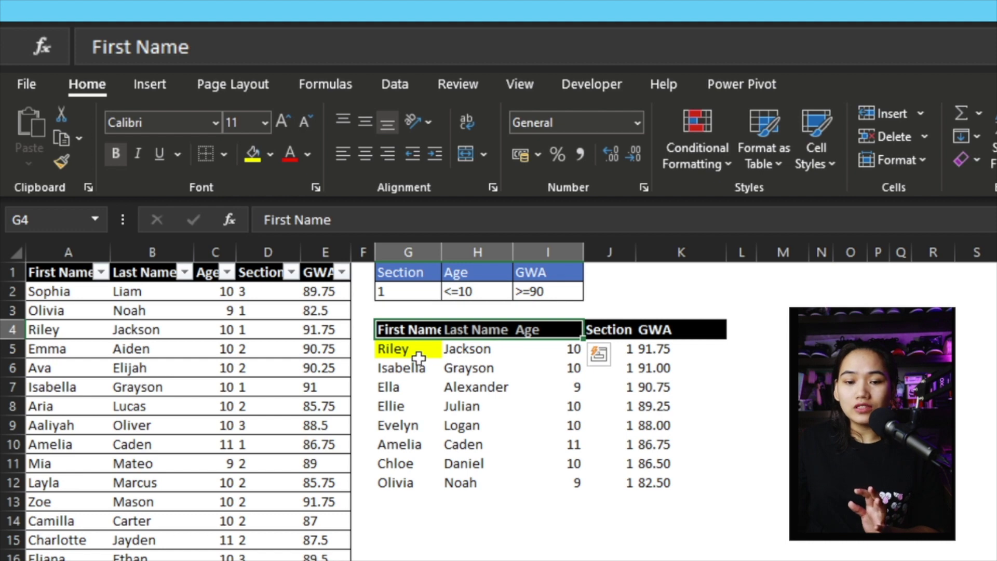
# Replace G5's old formula with =FILTER( using the locked array $A$1:$E$31.
pyautogui.click(418, 346)
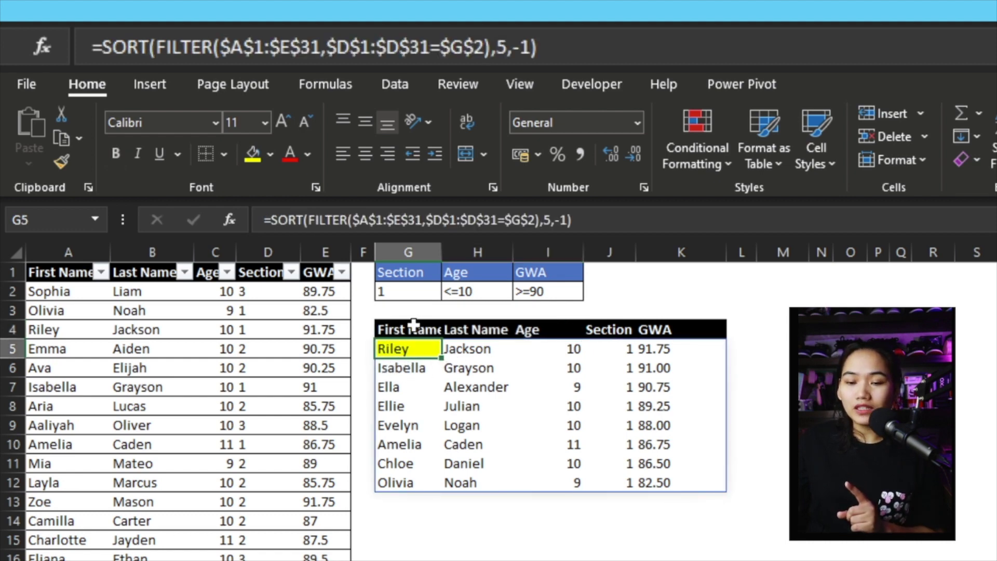
pyautogui.press('Delete')
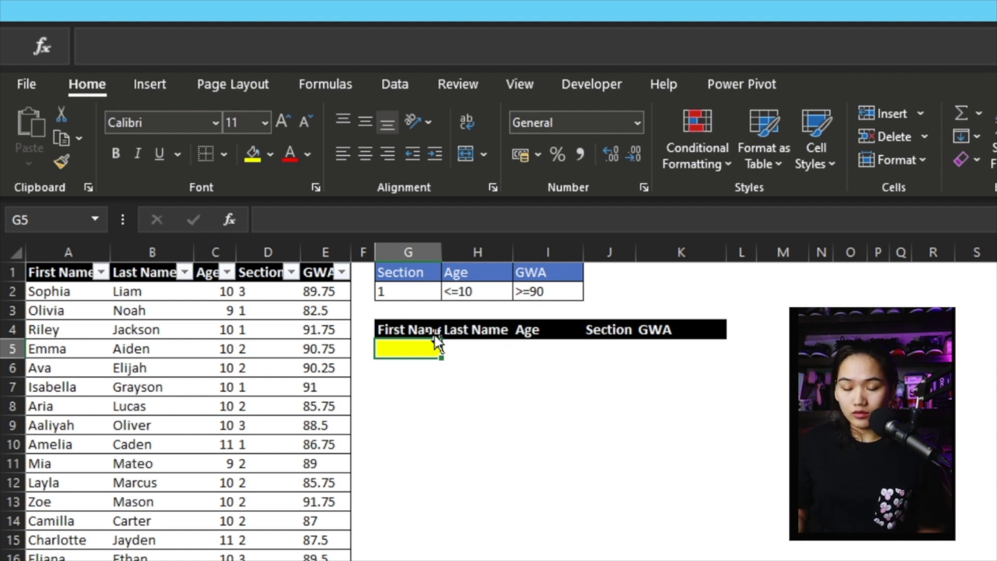
pyautogui.write('=filter')
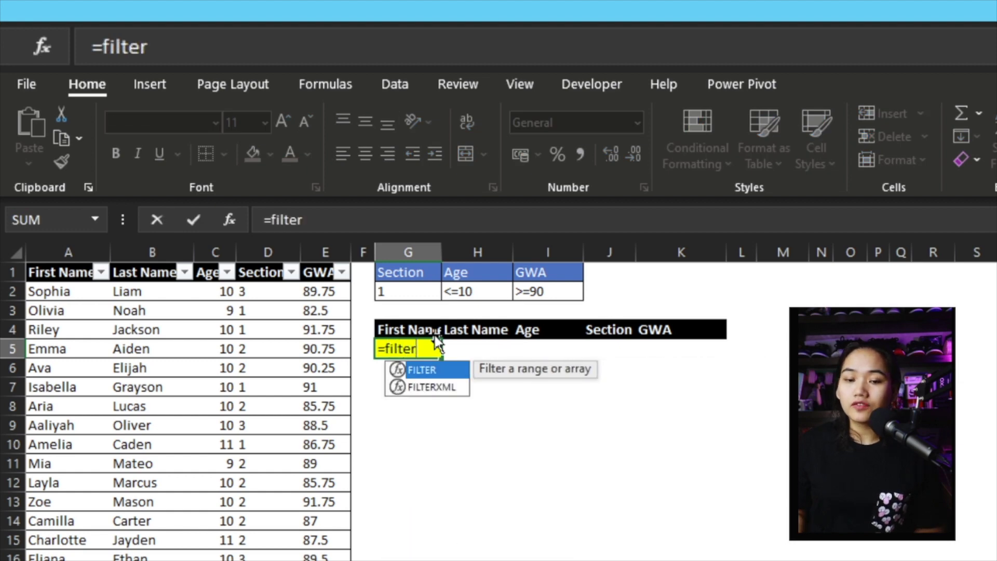
pyautogui.write('(')
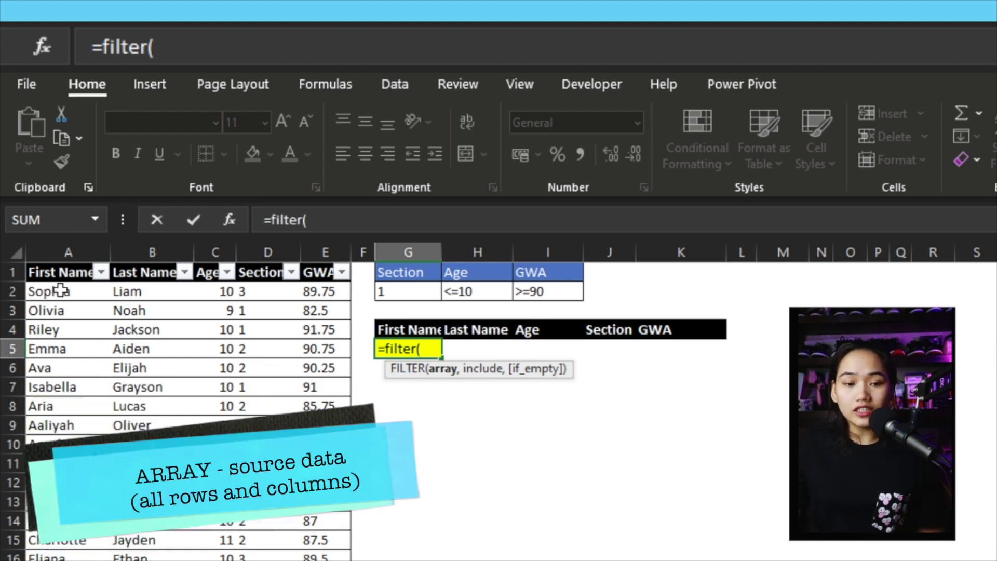
pyautogui.click(52, 271)
pyautogui.hotkey('ctrl', 'shift', 'Down')
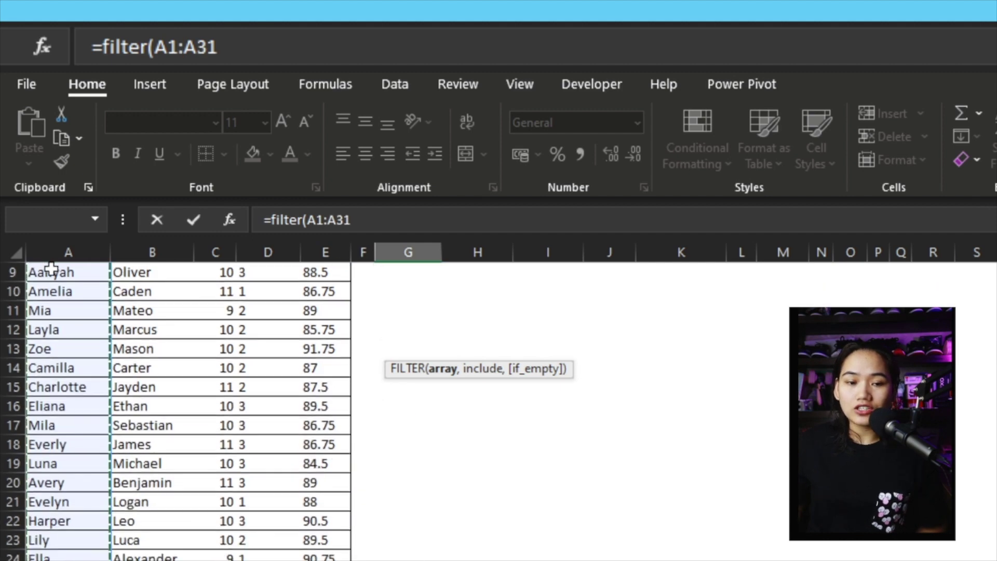
pyautogui.hotkey('ctrl', 'shift', 'Right')
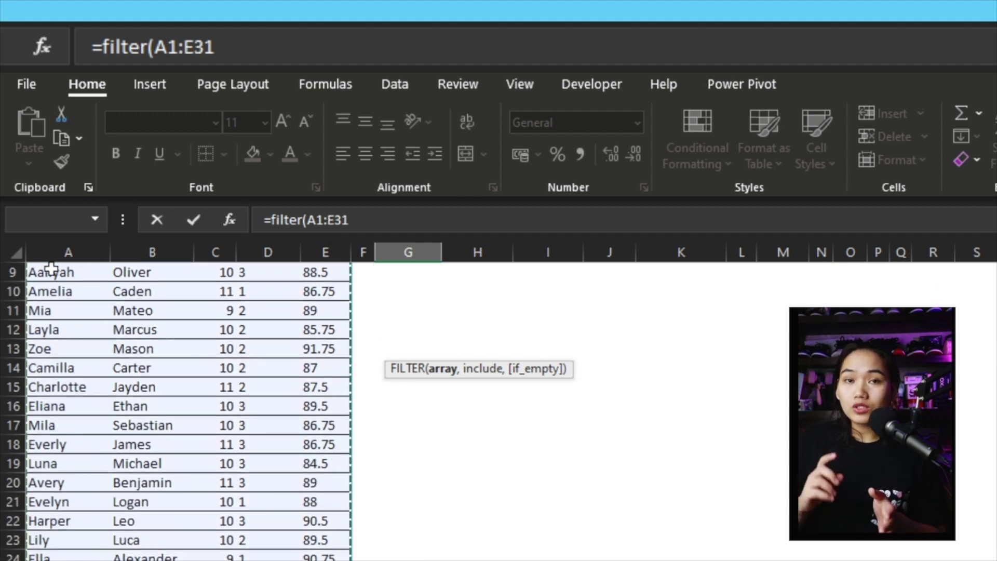
pyautogui.press('F4')
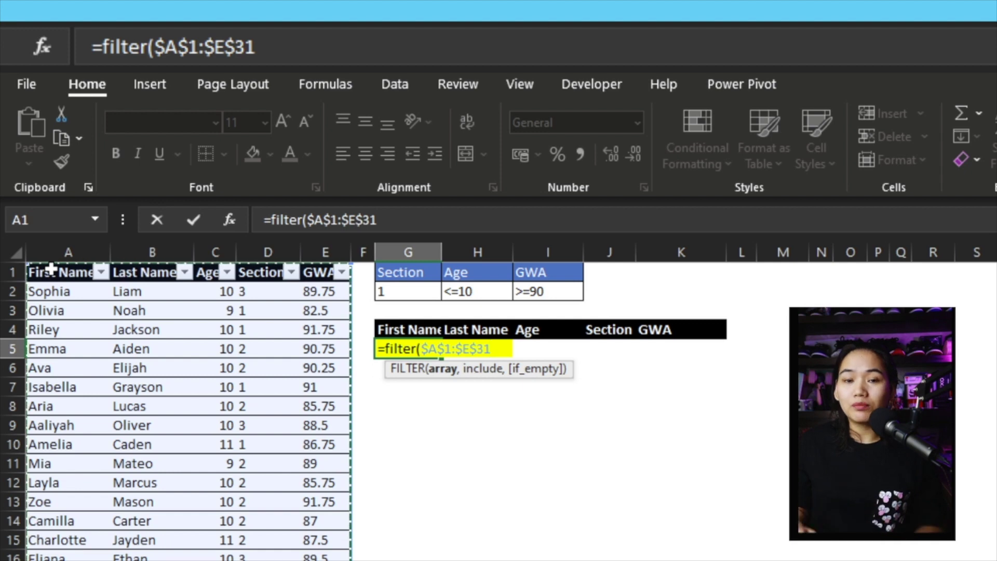
# Add the include condition $D$1:$D$31=G2 to G5's FILTER formula.
pyautogui.click(417, 210)
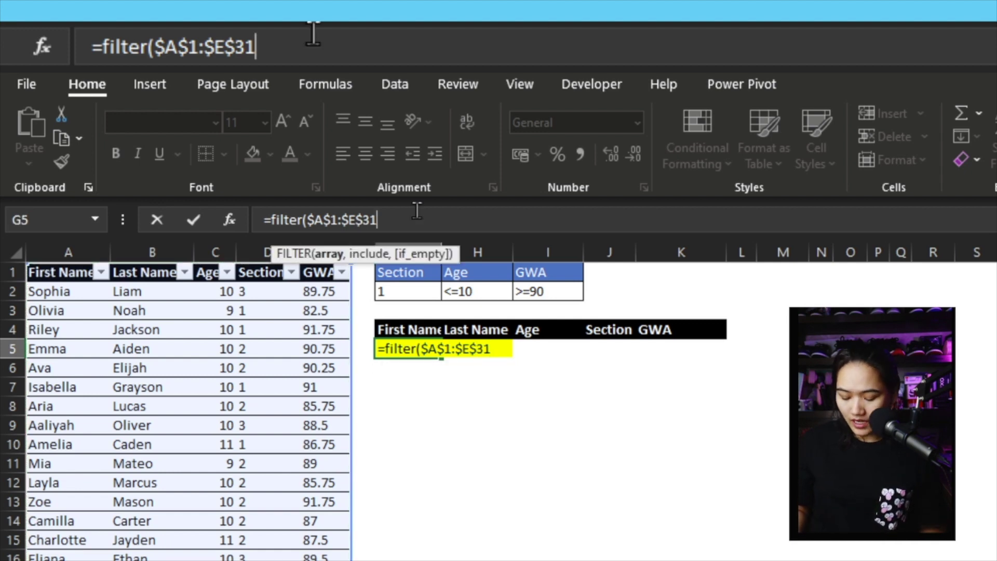
pyautogui.write(',')
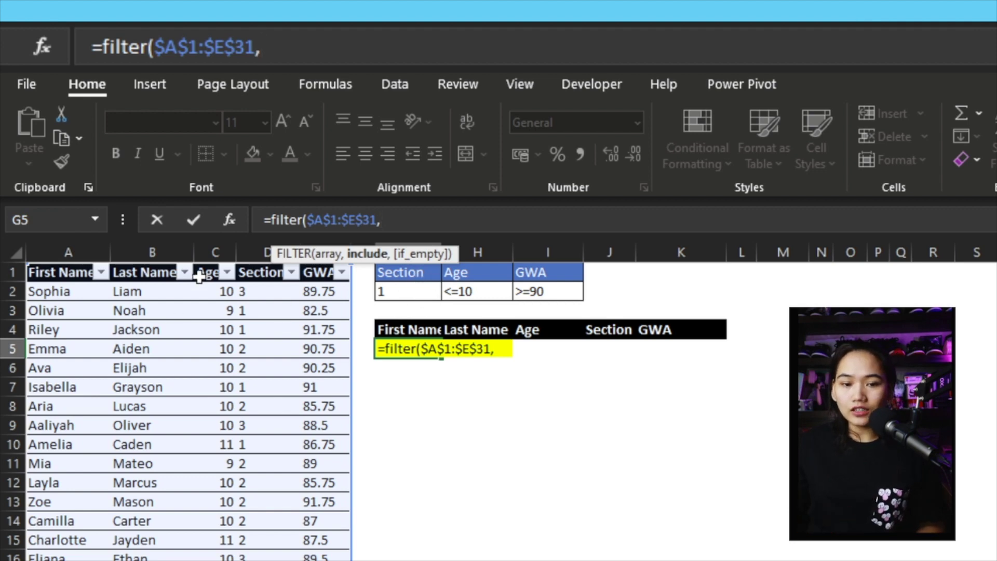
pyautogui.click(255, 274)
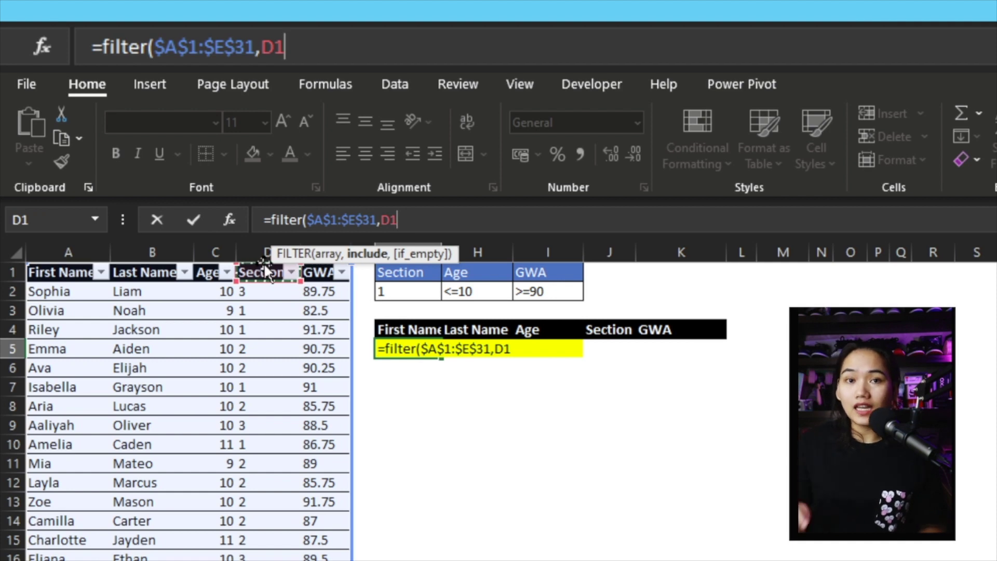
pyautogui.hotkey('ctrl', 'shift', 'Down')
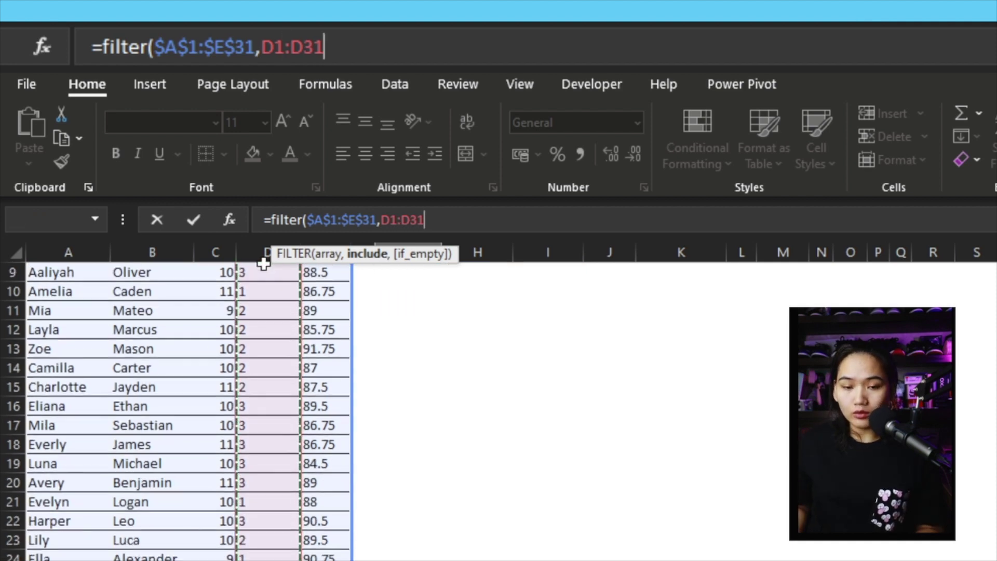
pyautogui.press('F4')
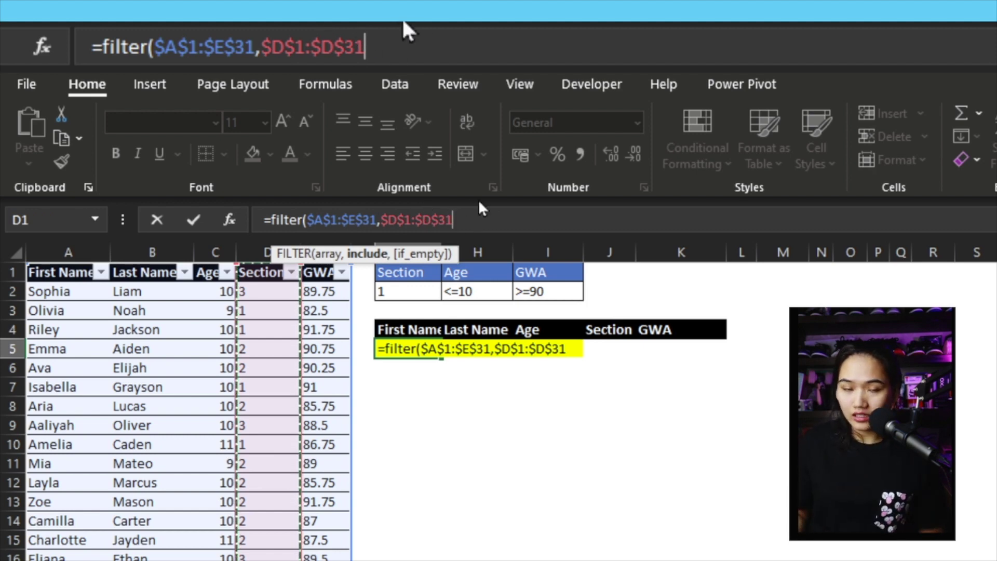
pyautogui.write('=')
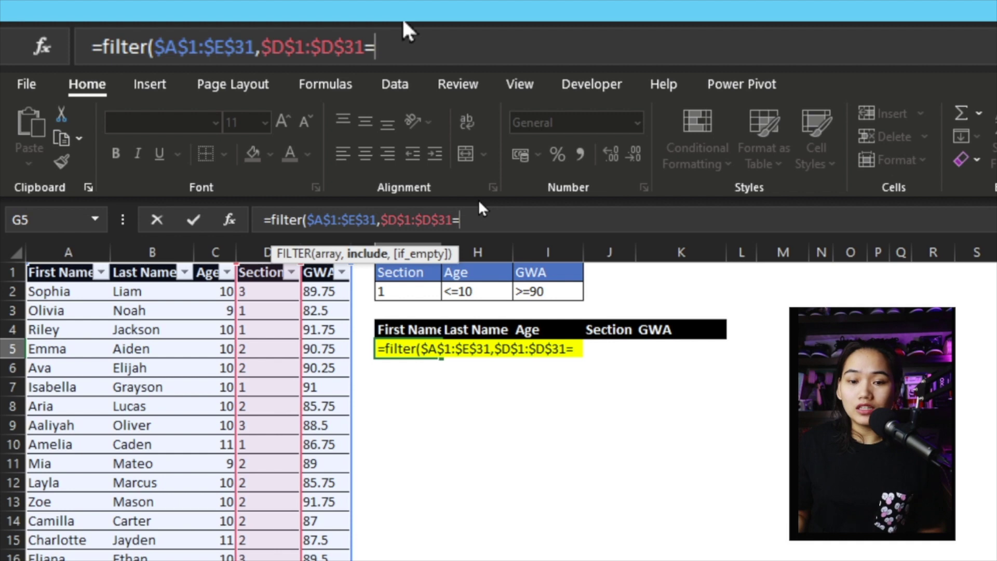
pyautogui.click(412, 292)
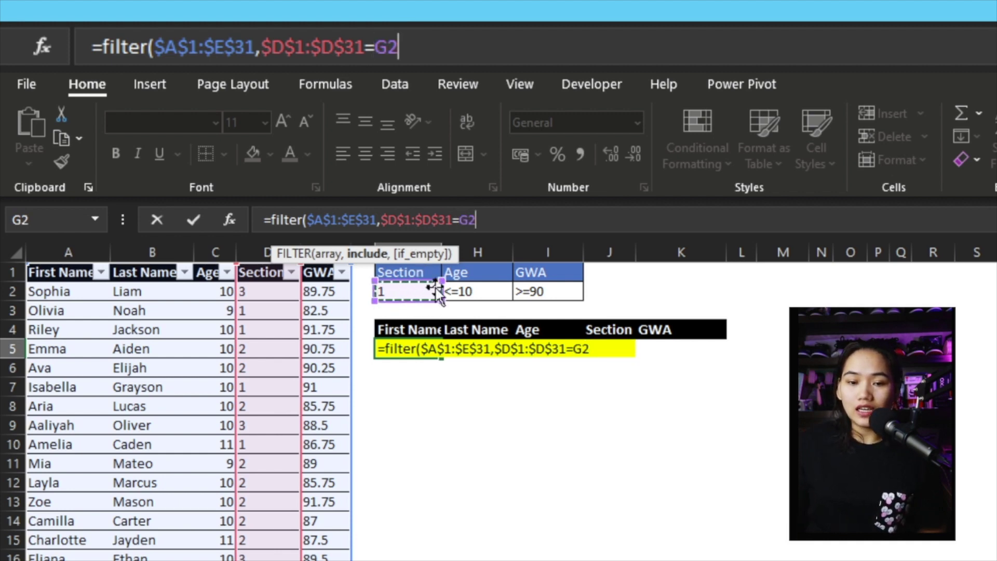
# Lock the criterion as $G$2 and add "no match" as the if_empty argument.
pyautogui.press('F4')
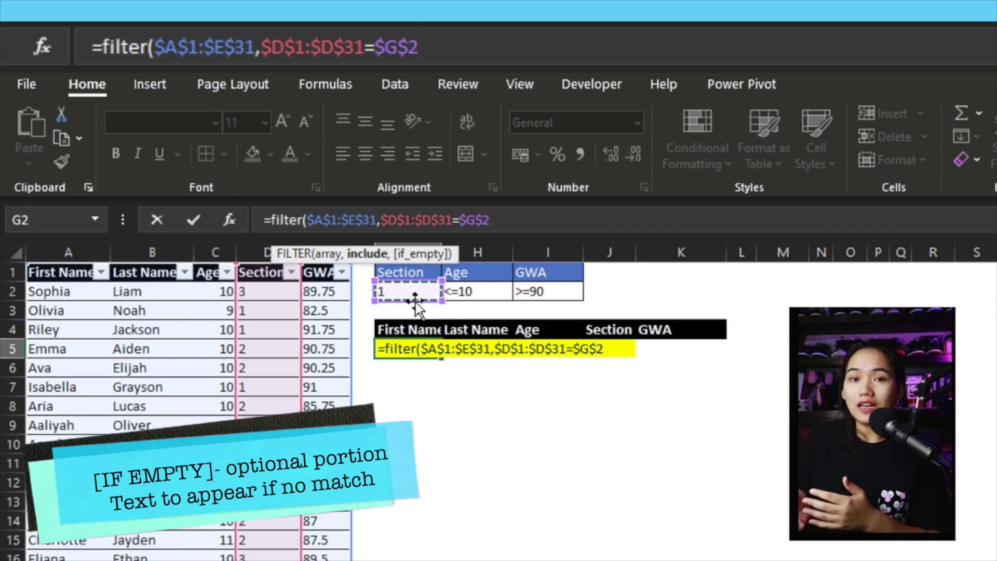
pyautogui.write(',')
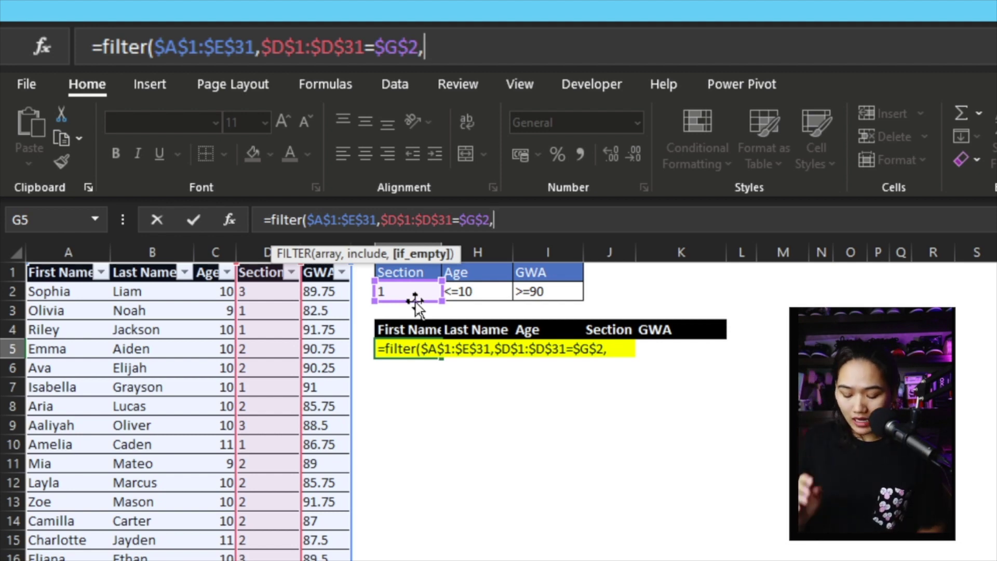
pyautogui.write('"no')
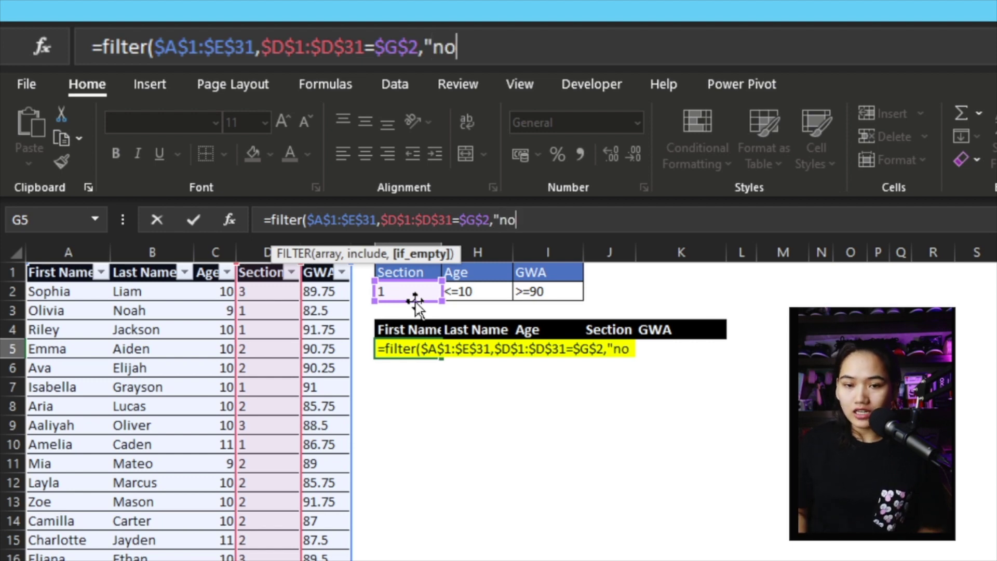
pyautogui.write(' match")')
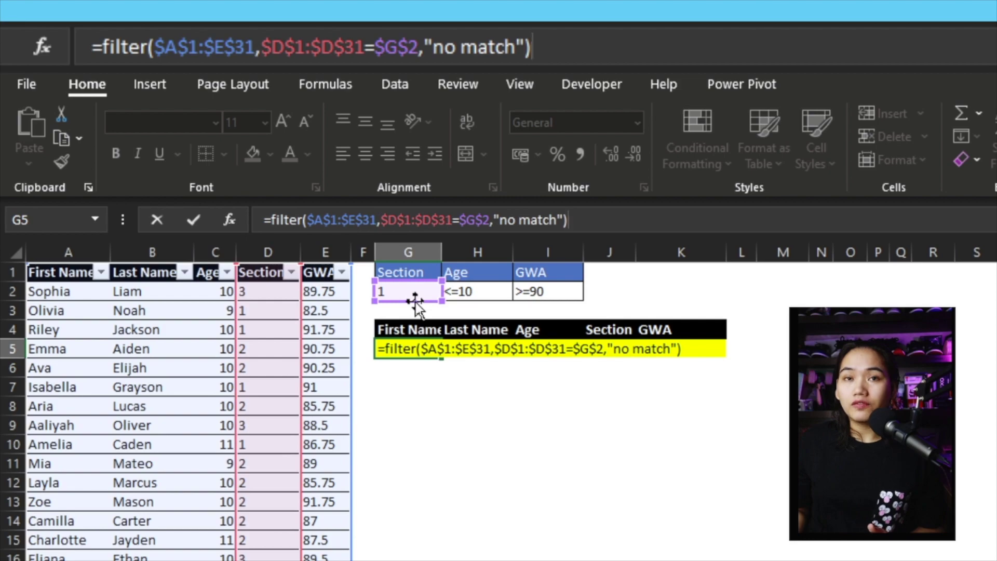
# Commit the FILTER formula and set the Section criterion in G2 to 3.
pyautogui.press('Return')
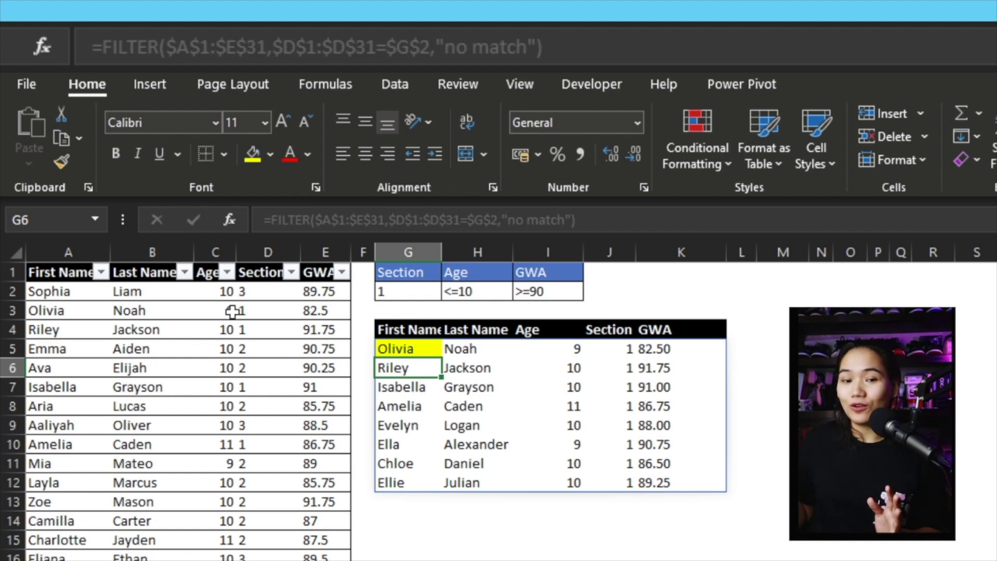
pyautogui.click(392, 302)
pyautogui.click(388, 290)
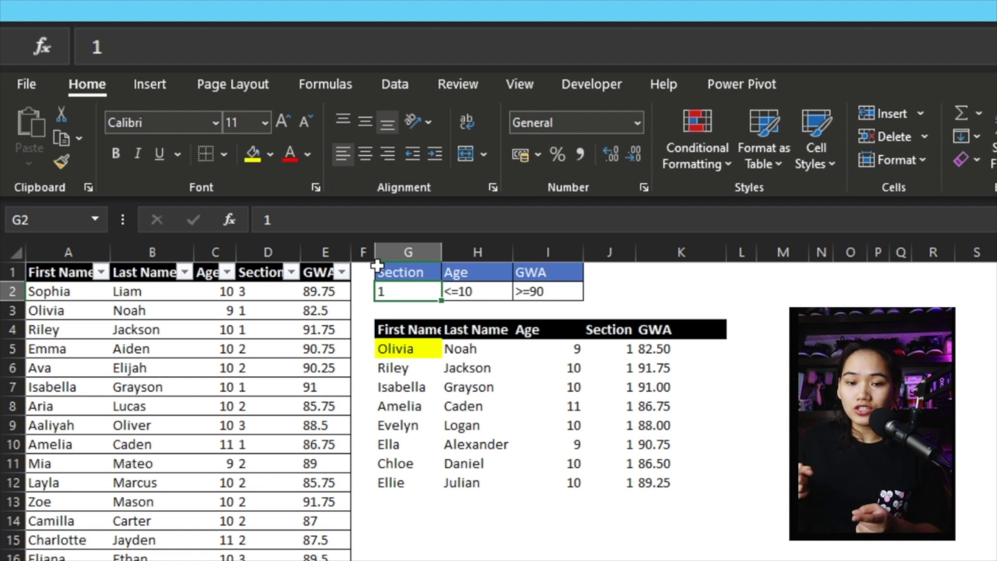
pyautogui.write('3')
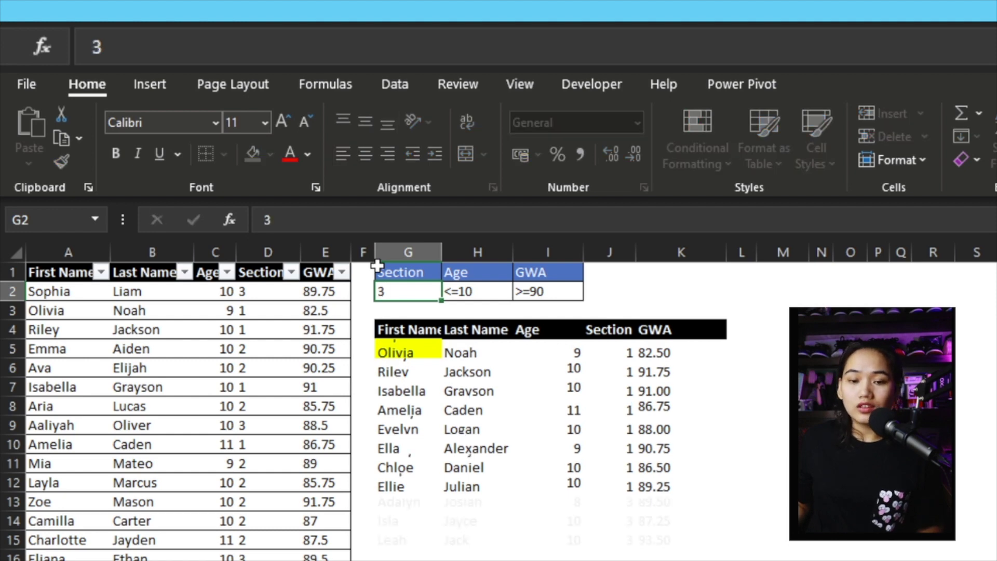
pyautogui.press('Return')
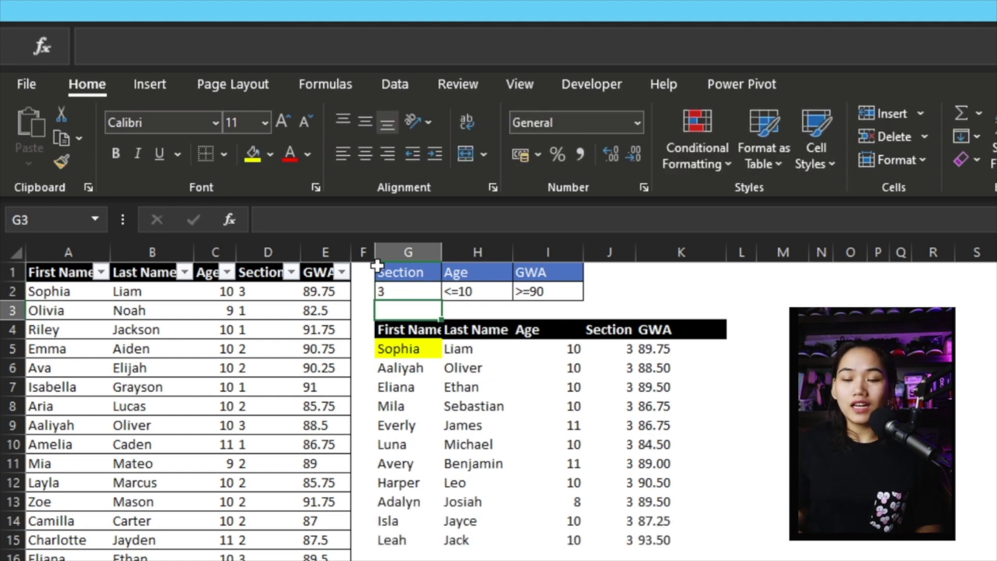
# Test the filter by entering sections 2, 4 and 1 in G2.
pyautogui.press('Up')
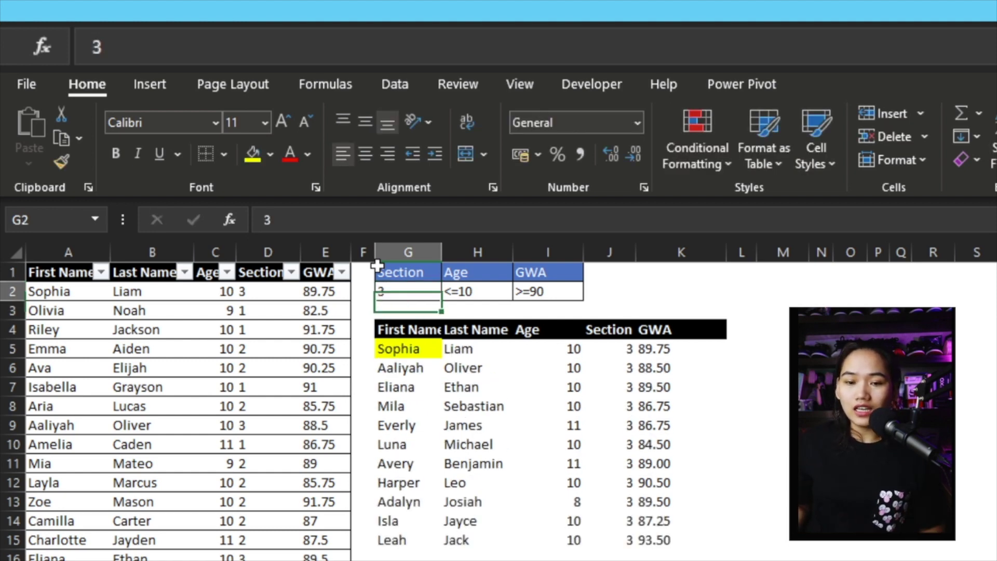
pyautogui.write('2')
pyautogui.press('Return')
pyautogui.press('Up')
pyautogui.press('Up')
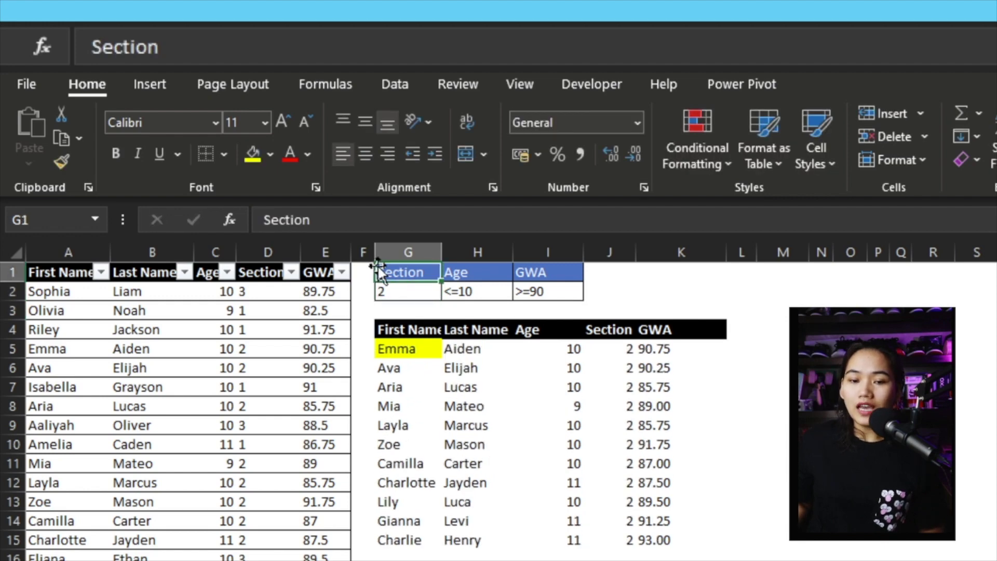
pyautogui.press('Down')
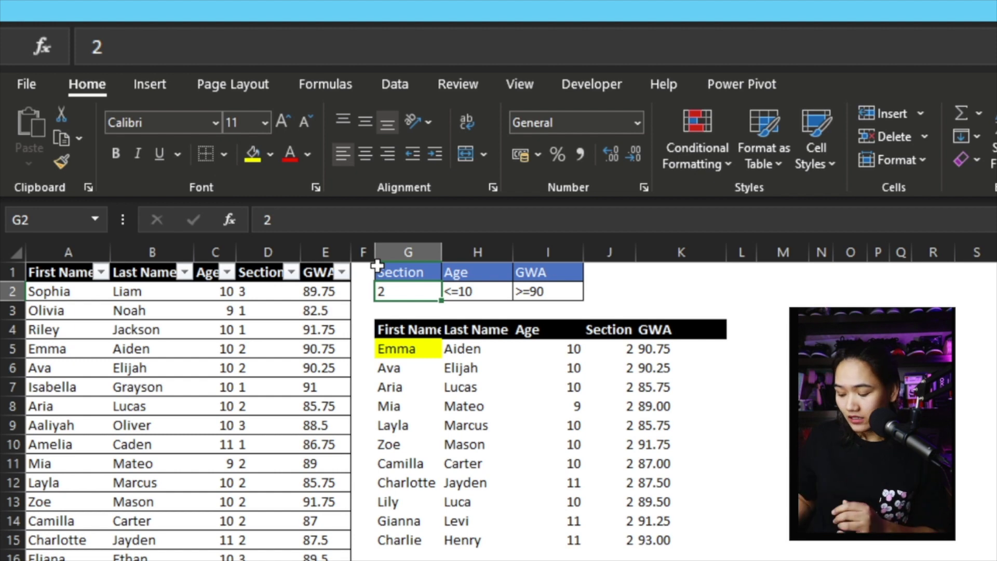
pyautogui.write('4')
pyautogui.press('Return')
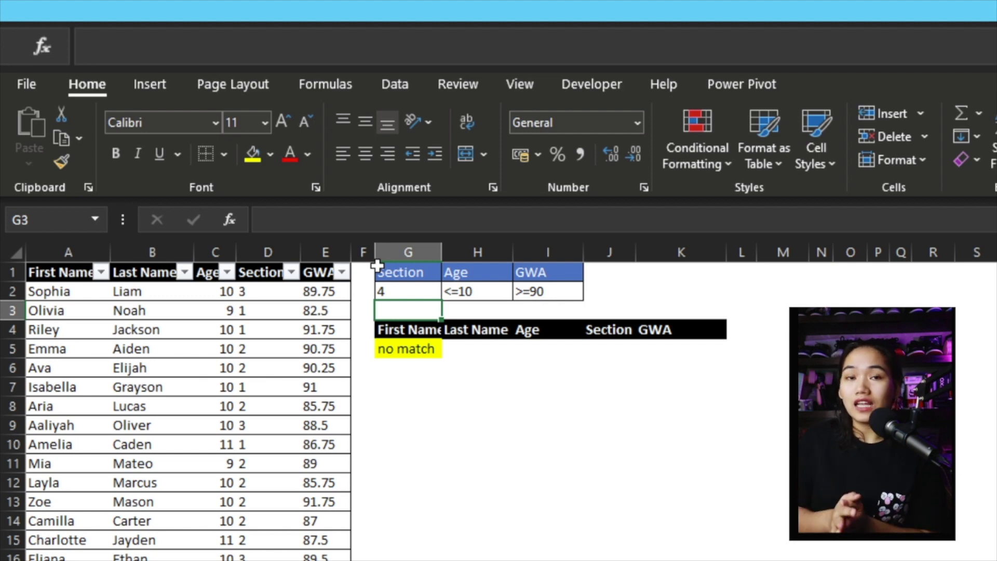
pyautogui.press('Up')
pyautogui.write('1')
pyautogui.press('Return')
# Set G2 to 2 and then back to 3, and inspect G5's formula.
pyautogui.press('Up')
pyautogui.write('2')
pyautogui.press('Return')
pyautogui.press('Up')
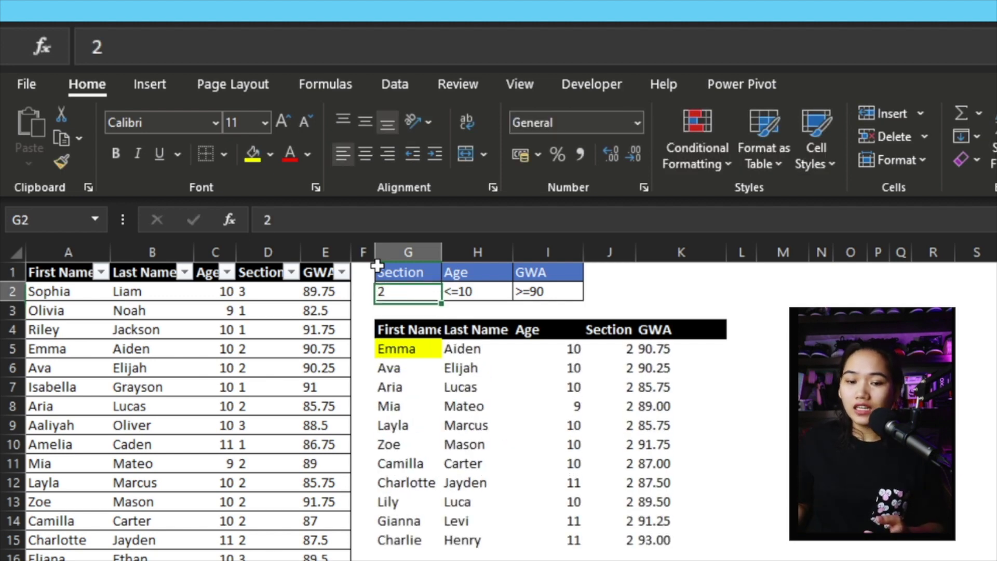
pyautogui.write('3')
pyautogui.press('Return')
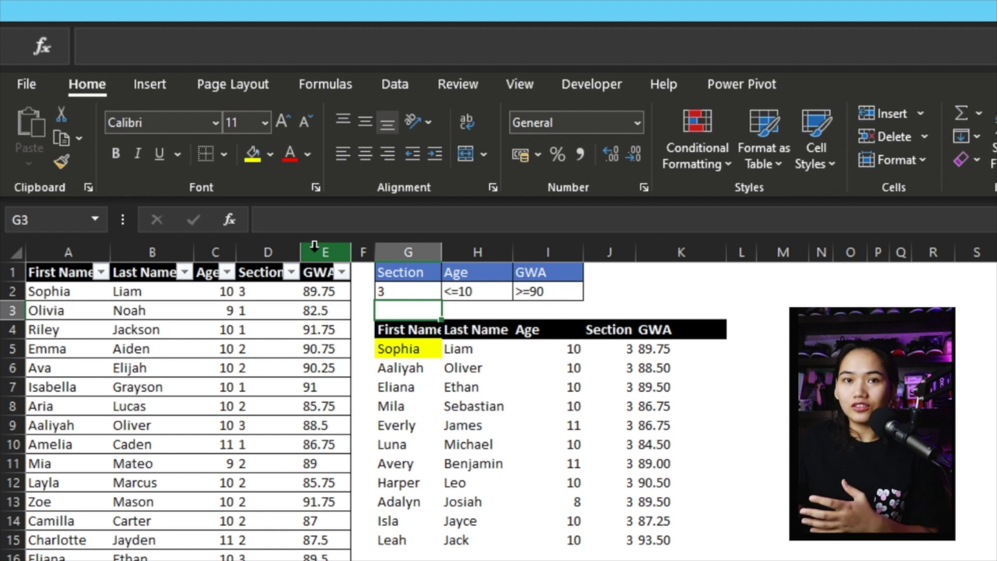
pyautogui.press('Up')
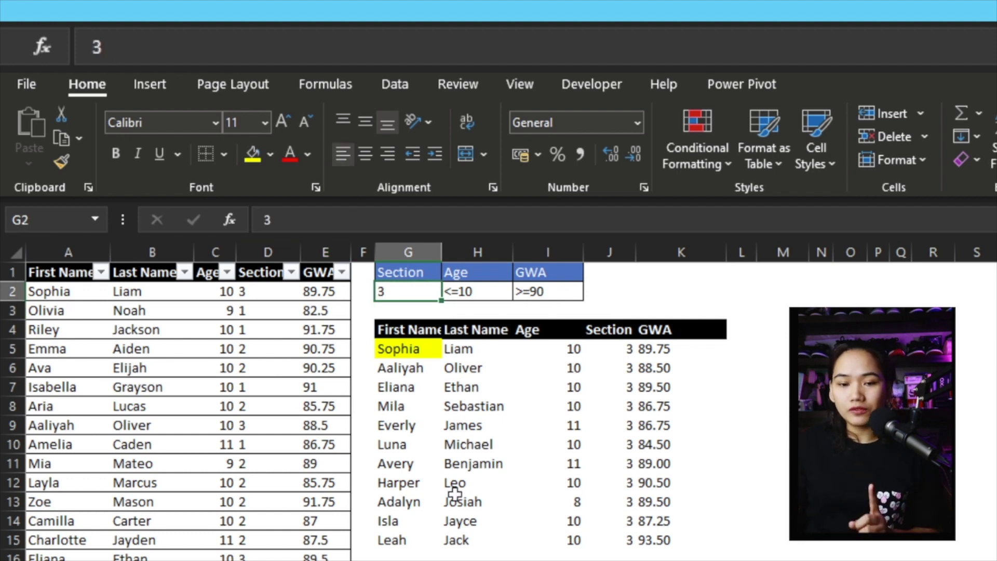
pyautogui.click(414, 346)
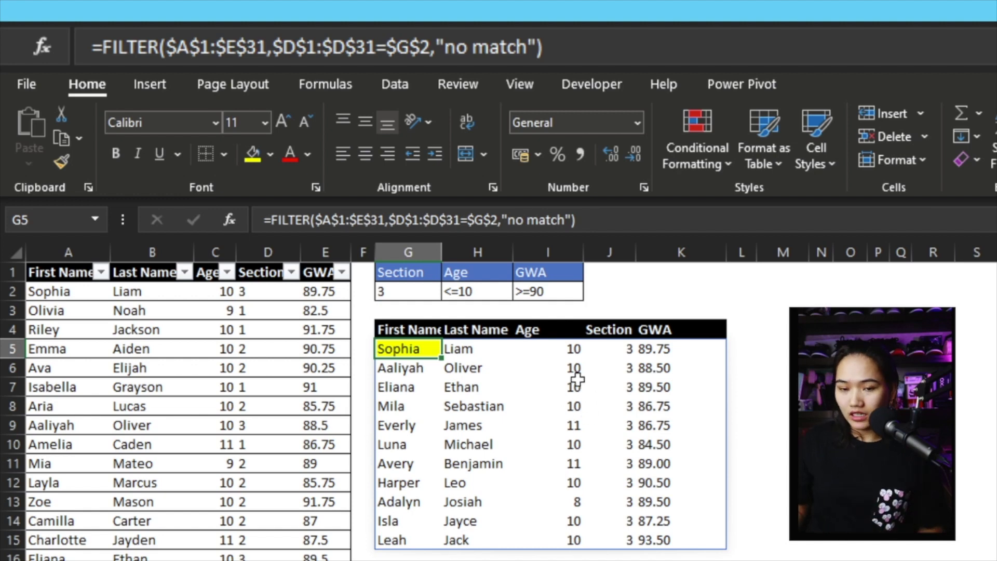
# Delete G5's FILTER formula and enter 2 in I5.
pyautogui.press('BackSpace')
pyautogui.press('Return')
pyautogui.click(561, 346)
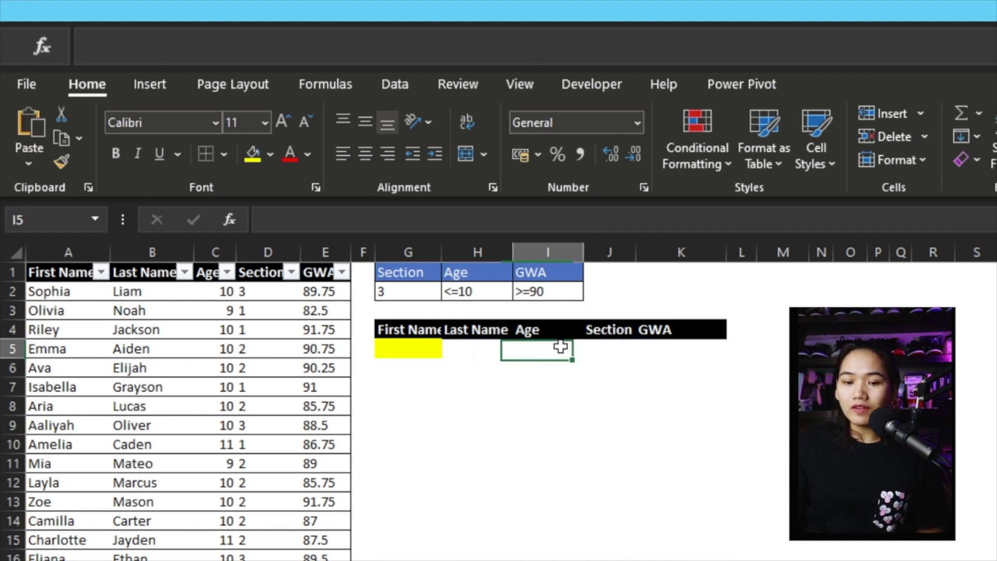
pyautogui.write('2')
pyautogui.press('Return')
# Paste the FILTER formula back into G5, then delete I5's 2 to clear #SPILL!
pyautogui.click(378, 347)
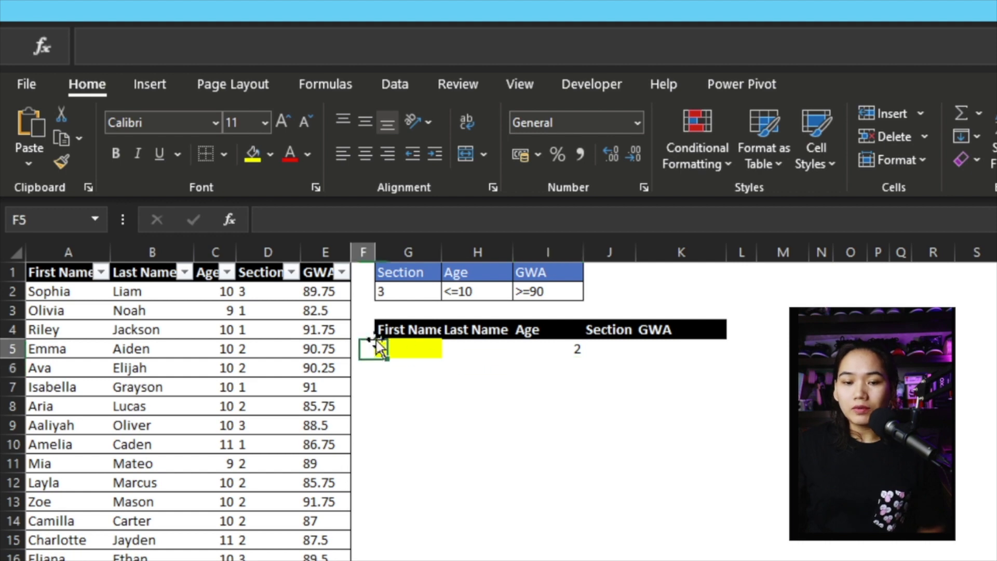
pyautogui.click(395, 344)
pyautogui.click(200, 45)
pyautogui.write('=FILTER($A$1:$E$31,$D$1:$D$31=$G$2,"no match")')
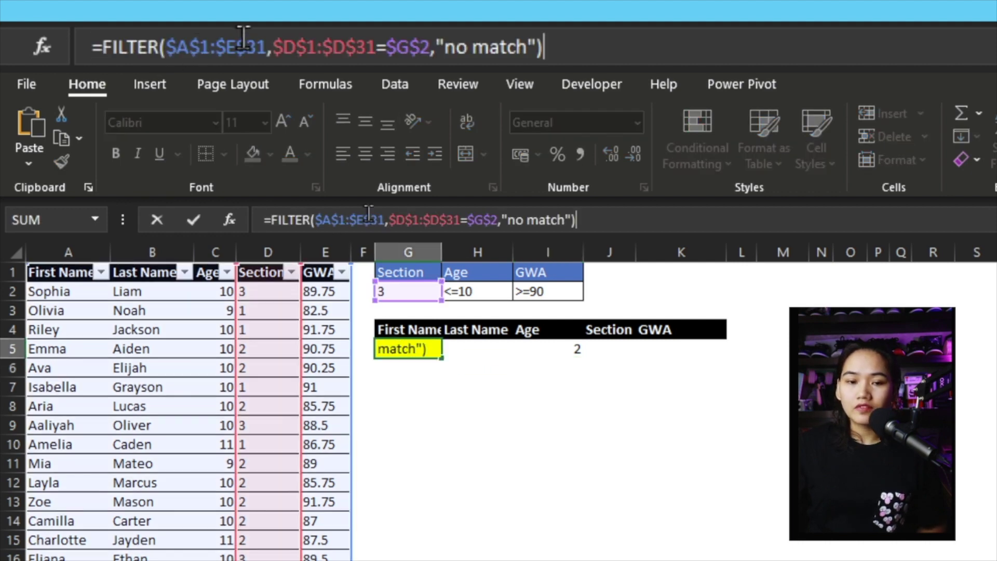
pyautogui.press('Return')
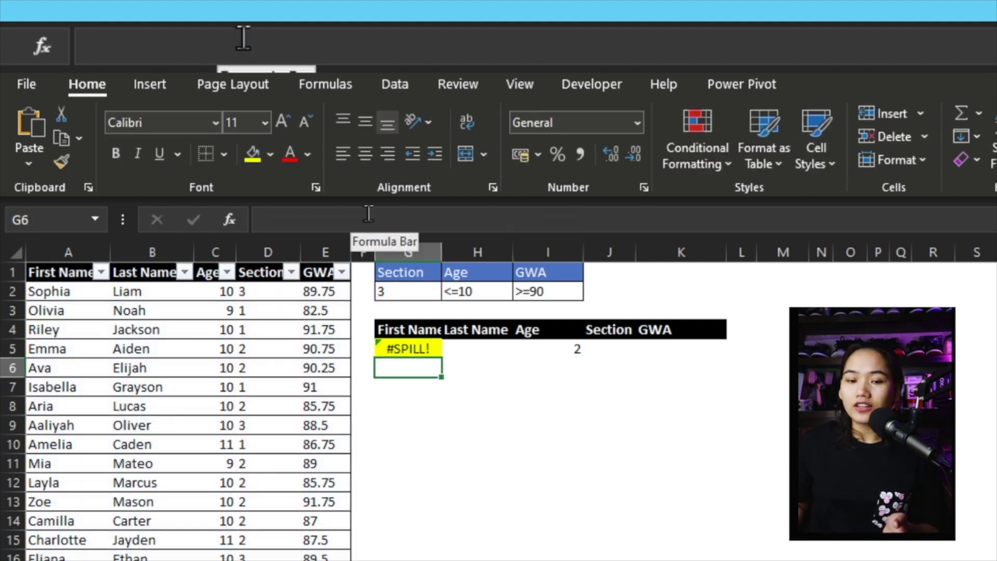
pyautogui.press('Up')
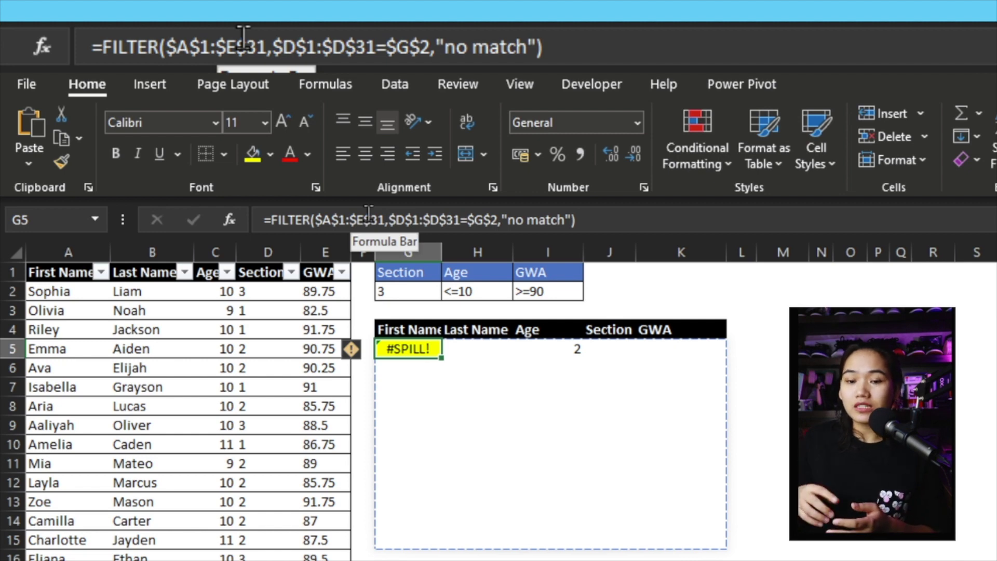
pyautogui.press('Right')
pyautogui.press('Right')
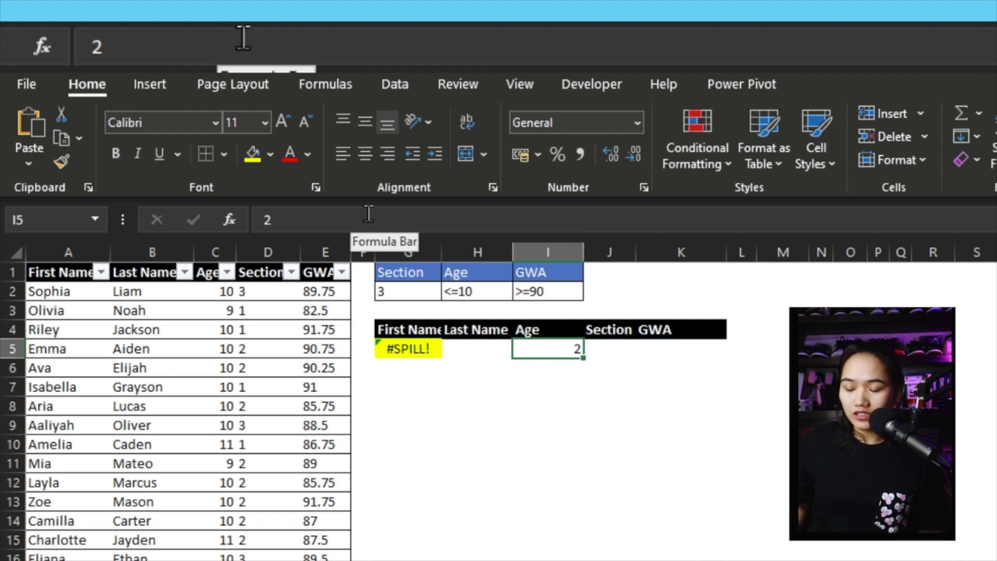
pyautogui.press('Delete')
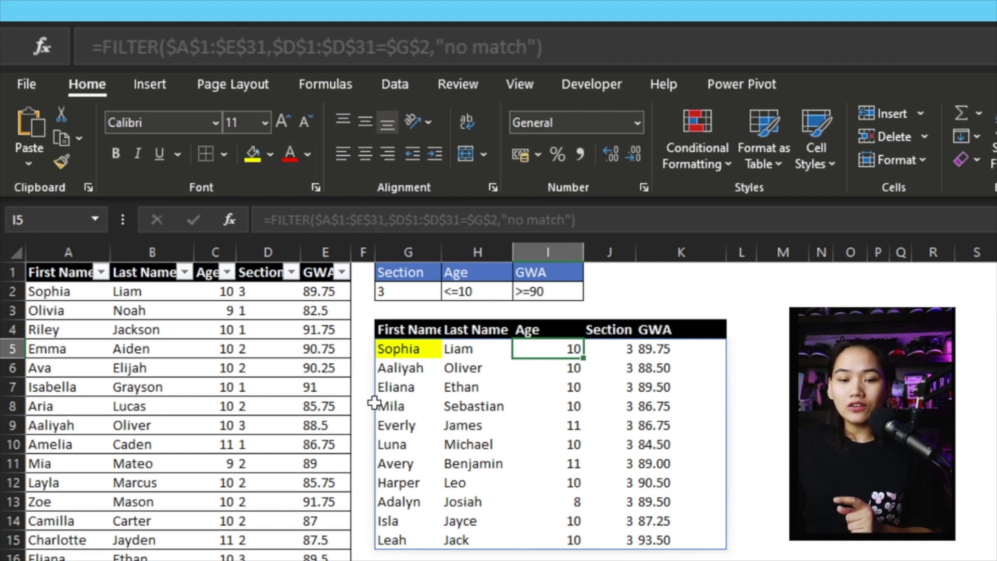
# Review the age criterion in H2, then return to the FILTER formula in G5.
pyautogui.click(393, 348)
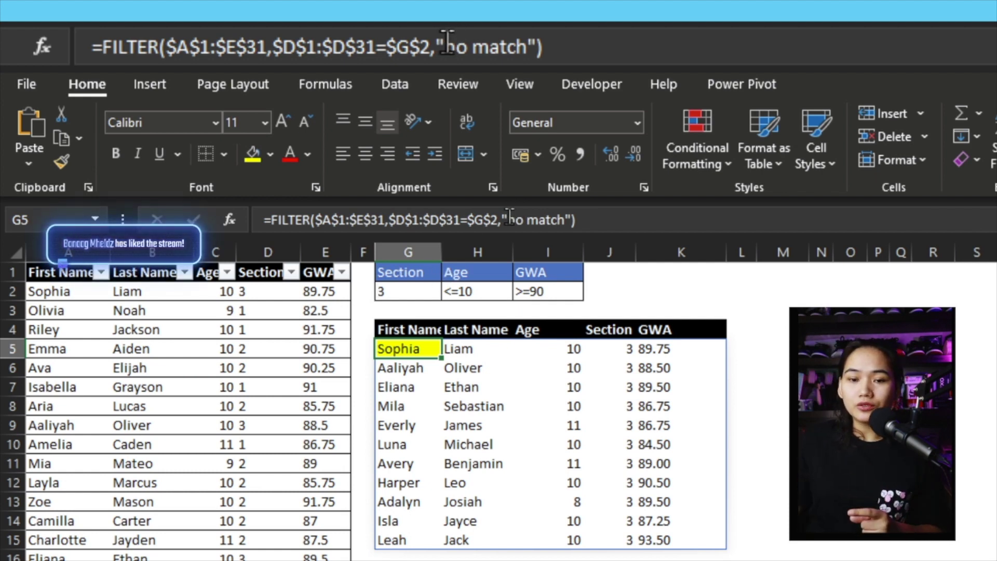
pyautogui.click(474, 292)
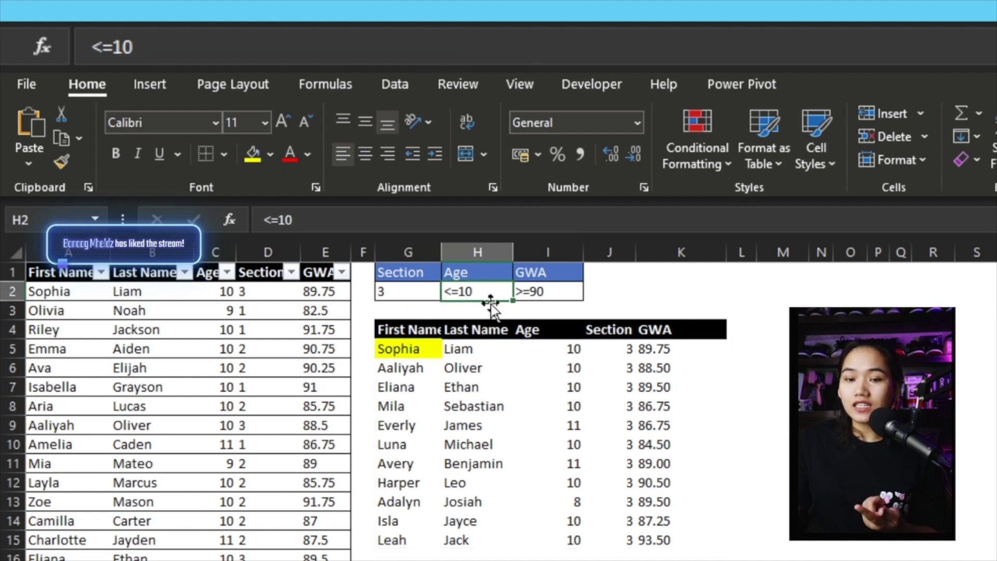
pyautogui.click(406, 351)
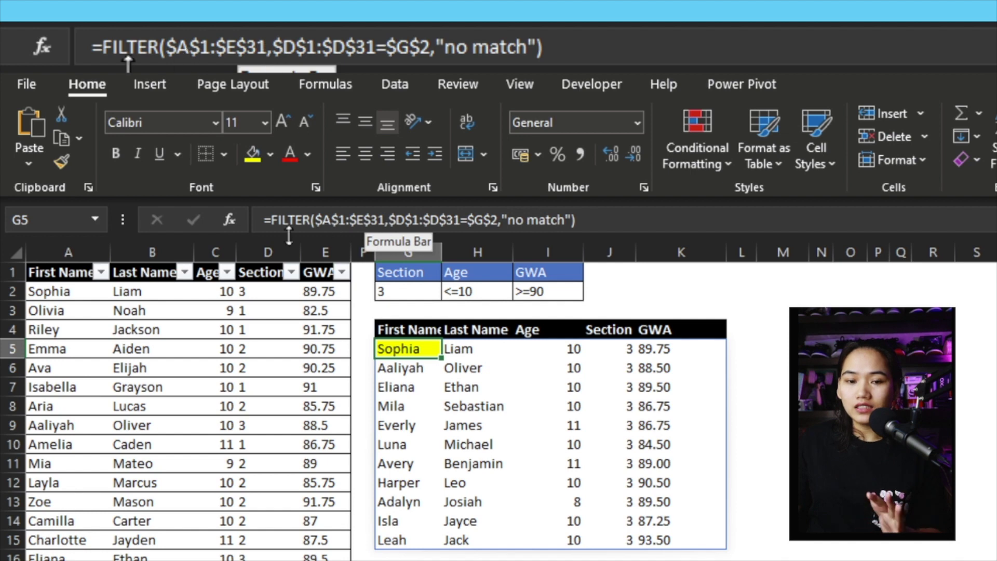
# Wrap the Section include condition in G5's FILTER formula in parentheses.
pyautogui.doubleClick(414, 352)
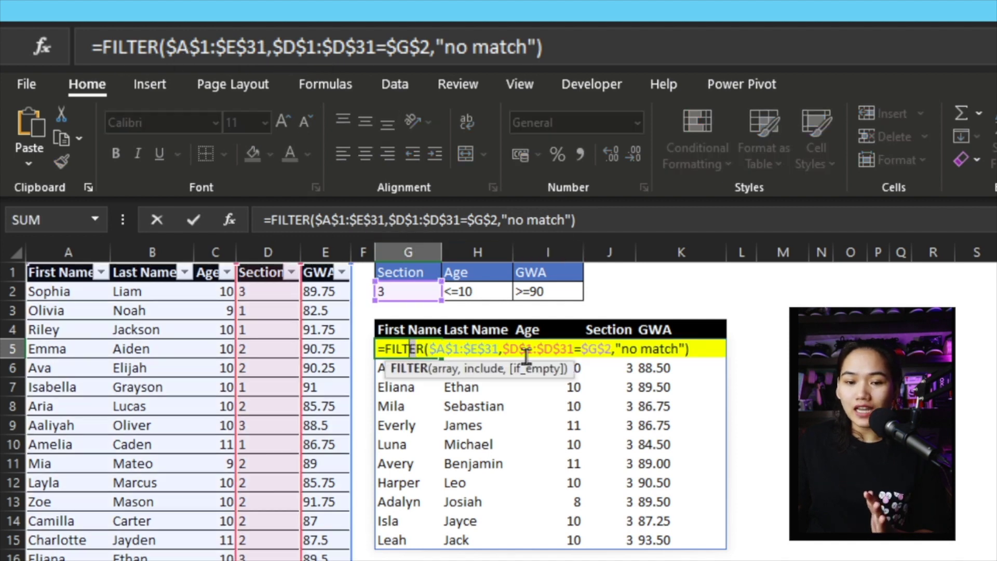
pyautogui.click(505, 351)
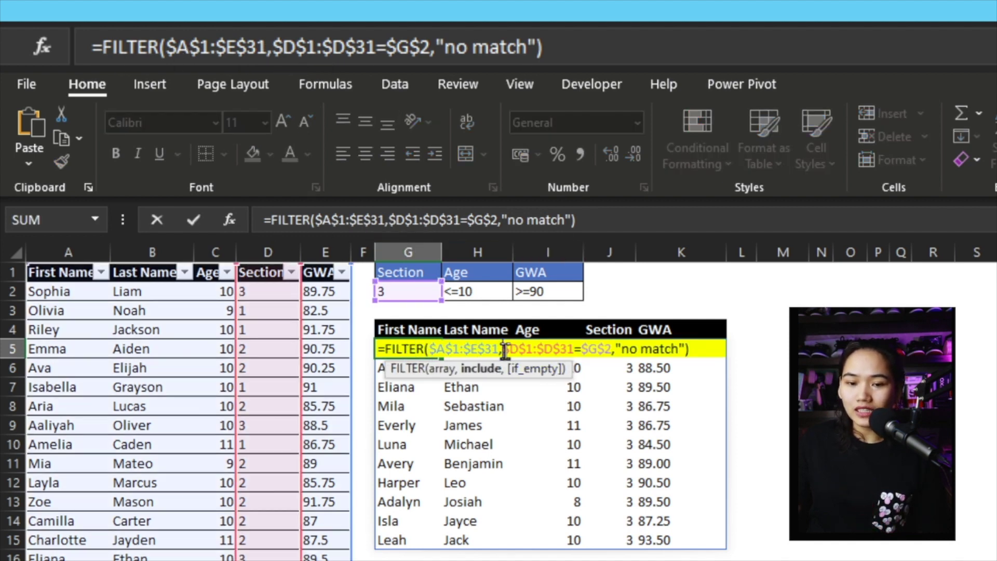
pyautogui.keyDown('shift'); pyautogui.click(613, 349); pyautogui.keyUp('shift')
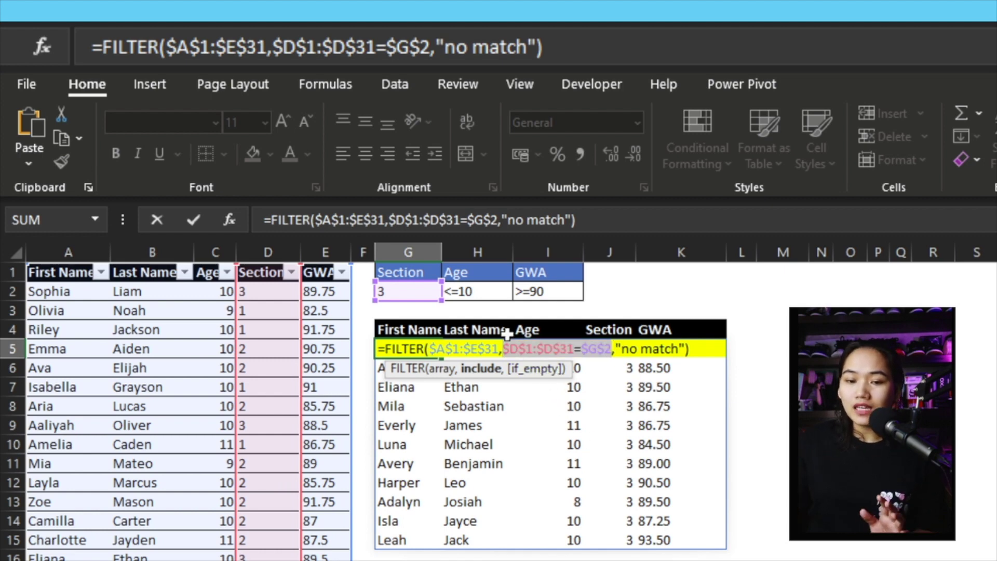
pyautogui.click(505, 350)
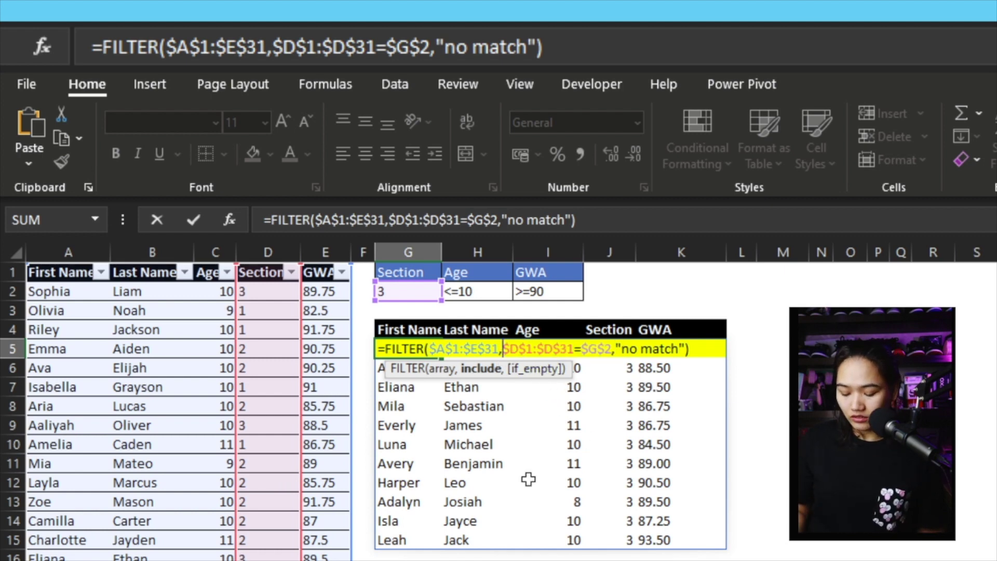
pyautogui.write('(')
pyautogui.click(618, 349)
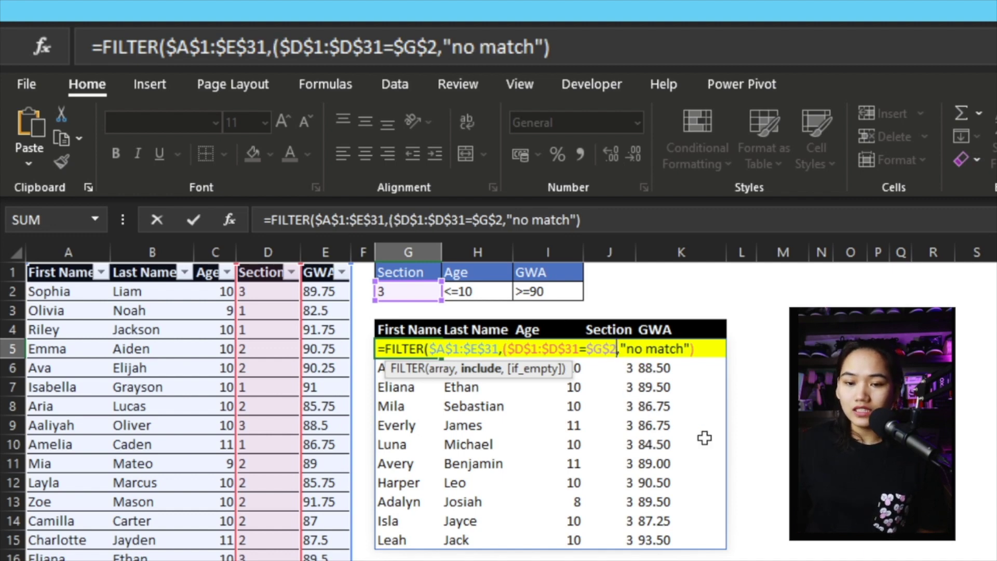
pyautogui.write(')')
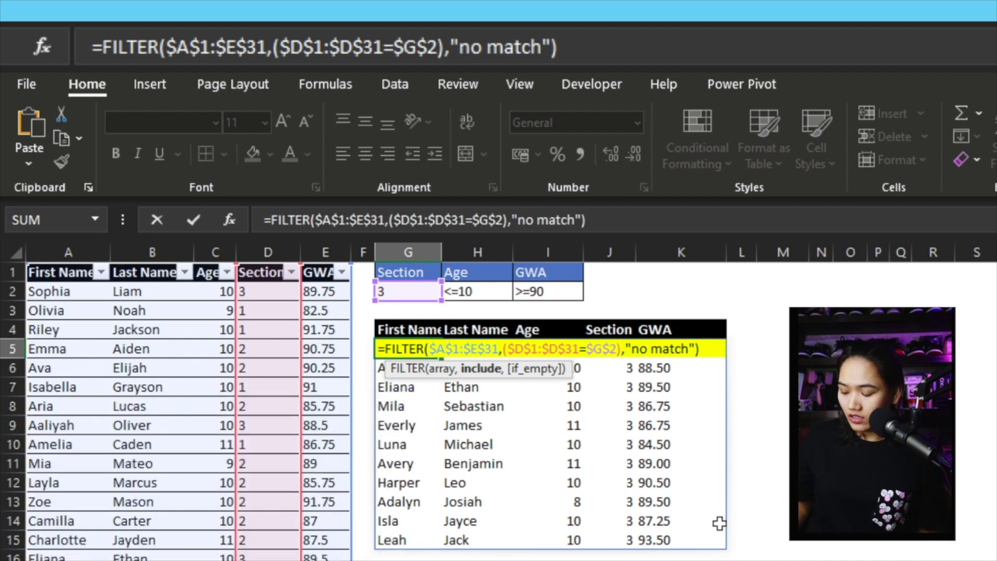
# Multiply in the condition ($C$1:$C$31<=10) and commit the formula.
pyautogui.write('*')
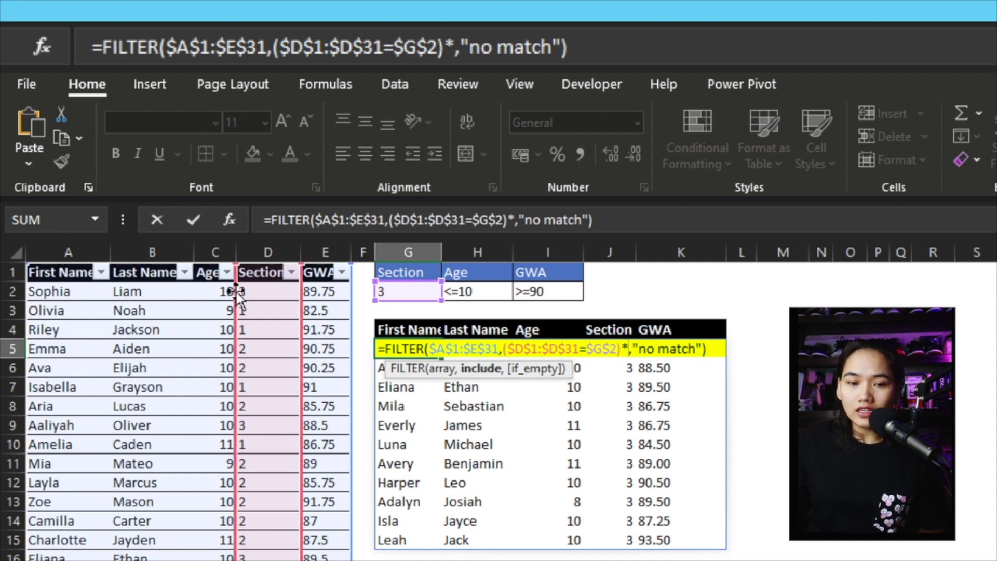
pyautogui.click(211, 276)
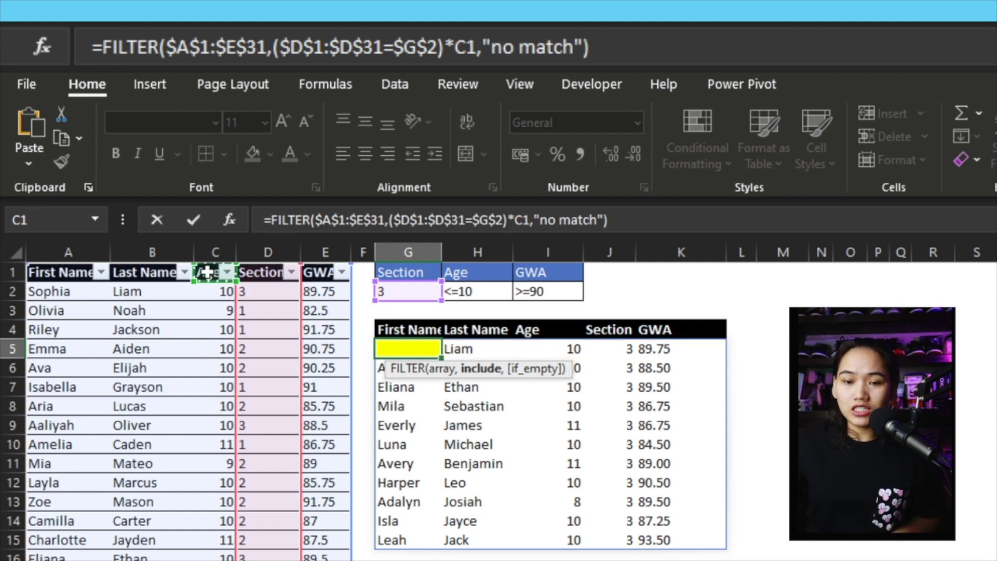
pyautogui.hotkey('ctrl', 'shift', 'Down')
pyautogui.press('F4')
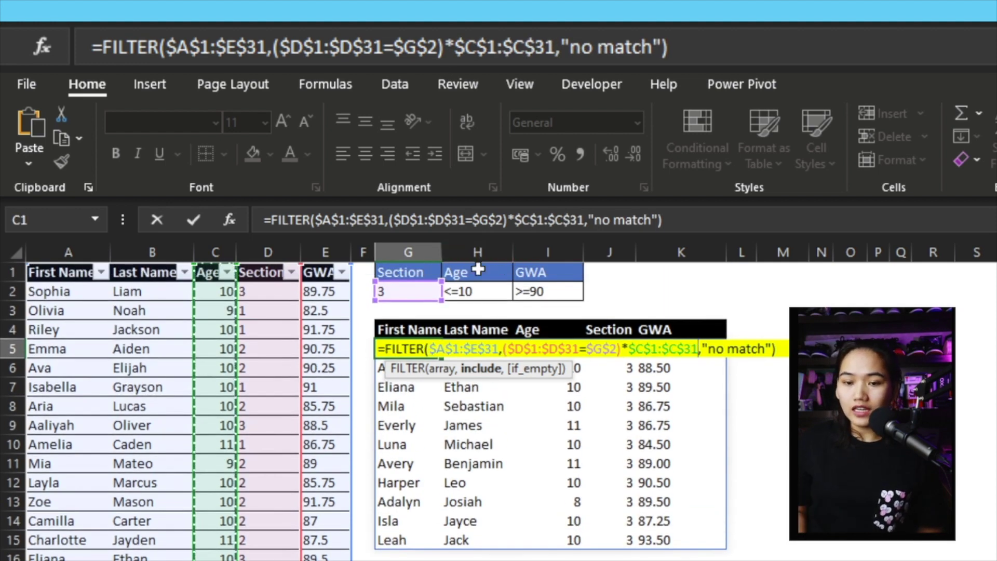
pyautogui.write('<')
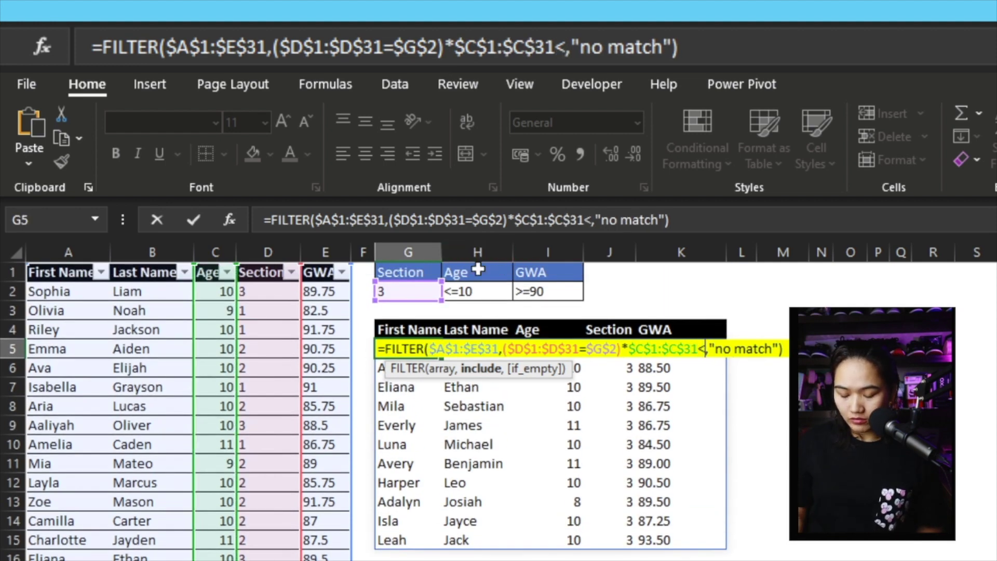
pyautogui.write('=1')
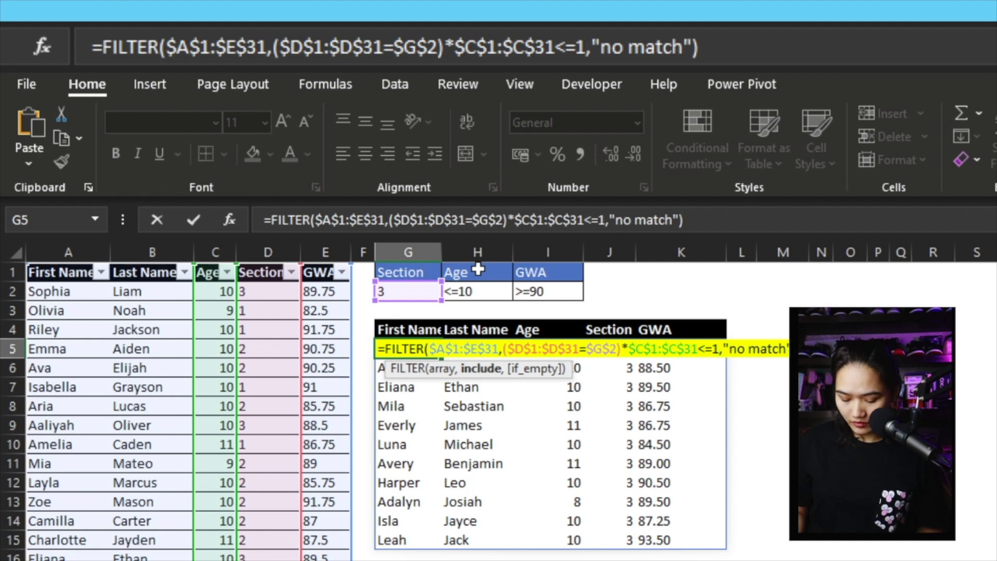
pyautogui.write('0)')
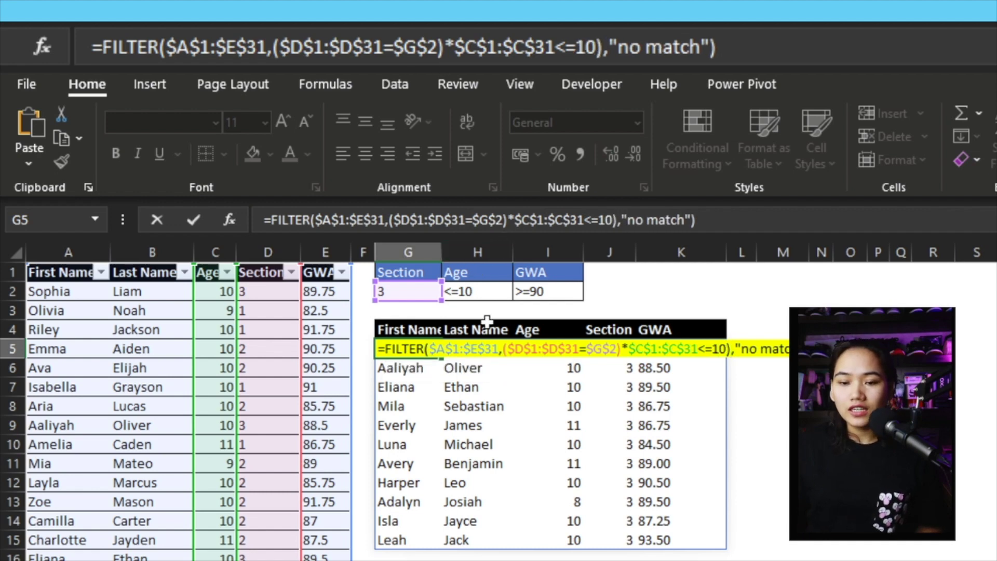
pyautogui.click(515, 220)
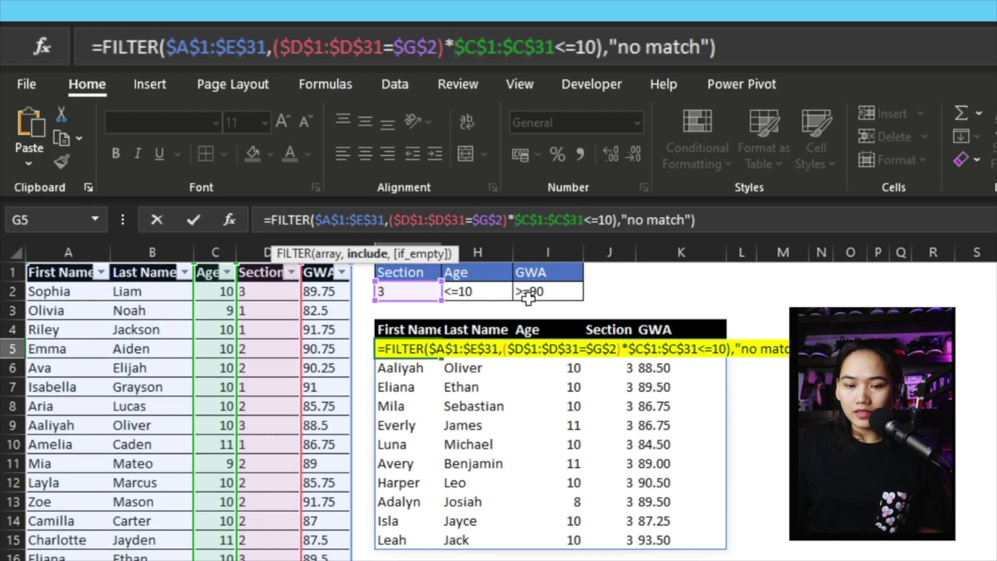
pyautogui.write('(')
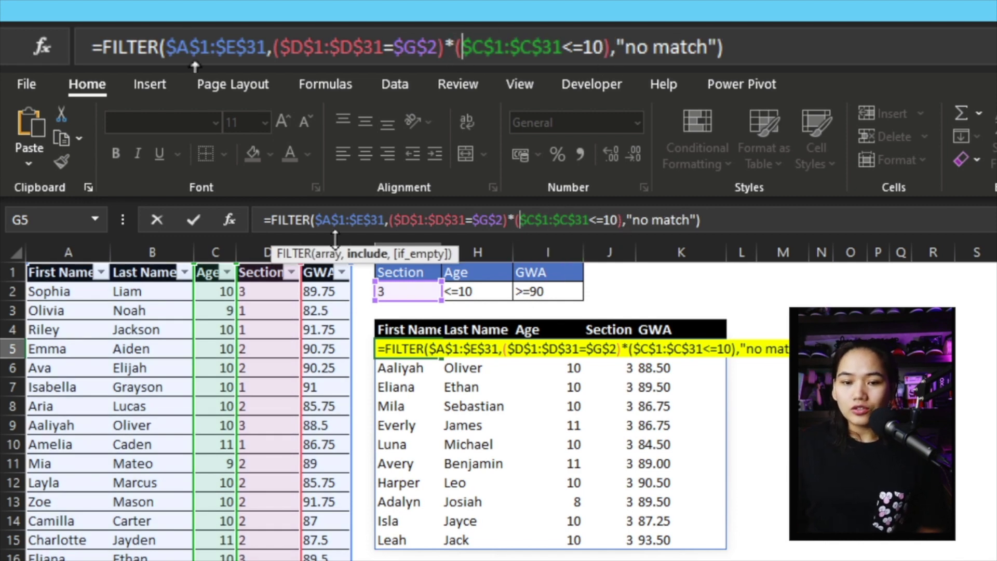
pyautogui.moveTo(324, 220); pyautogui.dragTo(620, 229)
pyautogui.click(640, 220)
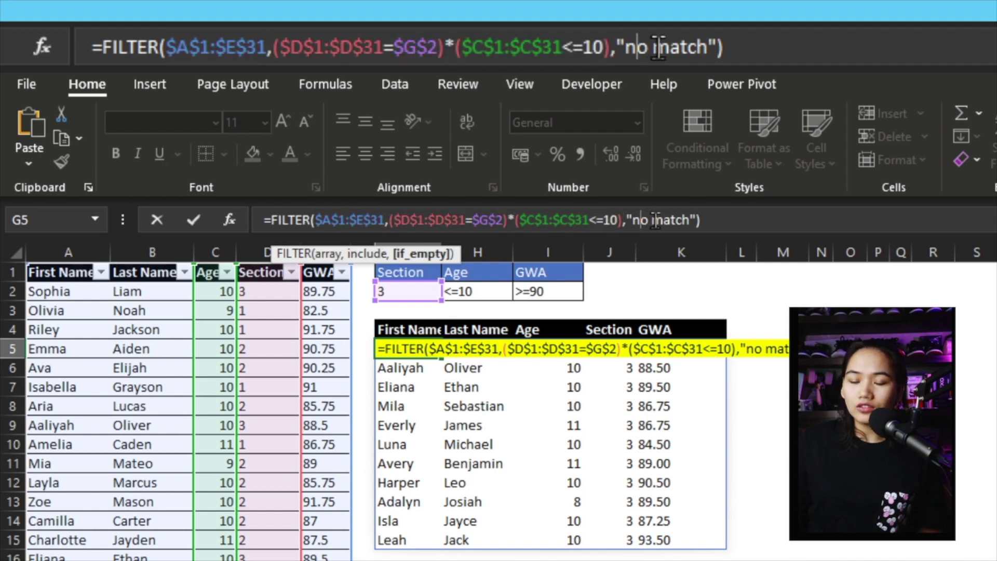
pyautogui.press('Return')
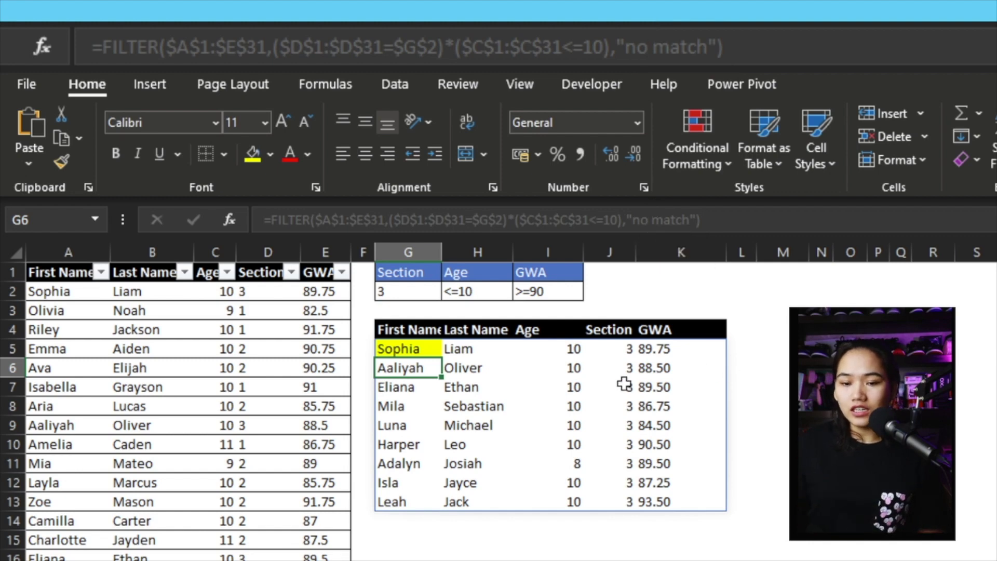
# Check the first result's Section and Age values, then reselect formula cell G5.
pyautogui.click(620, 348)
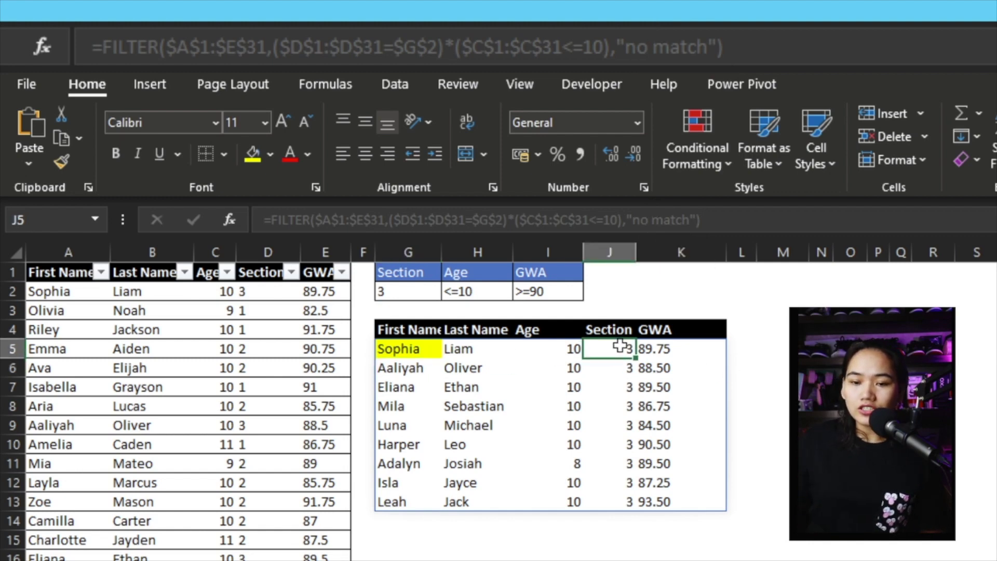
pyautogui.click(565, 349)
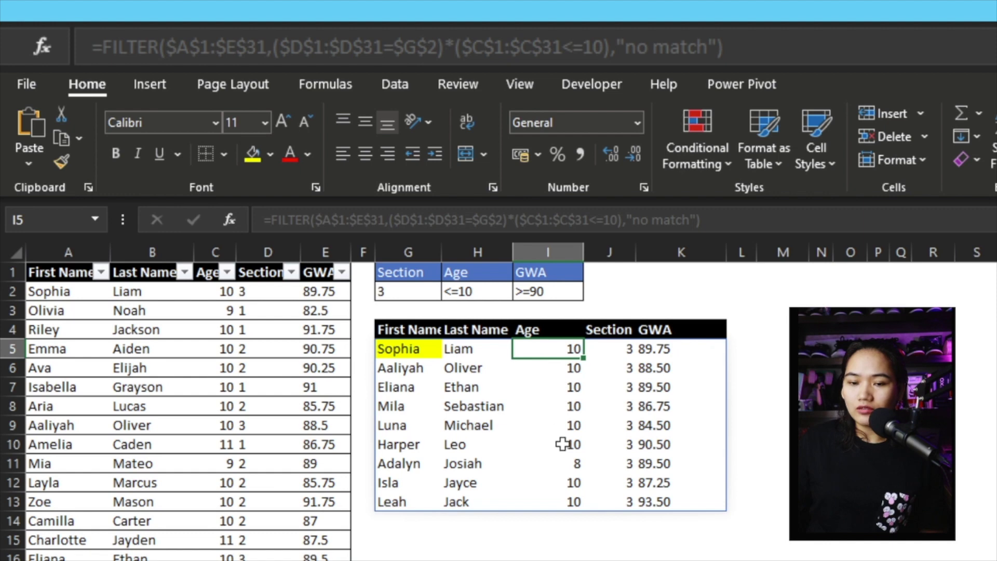
pyautogui.scroll(-2, 236, 387)
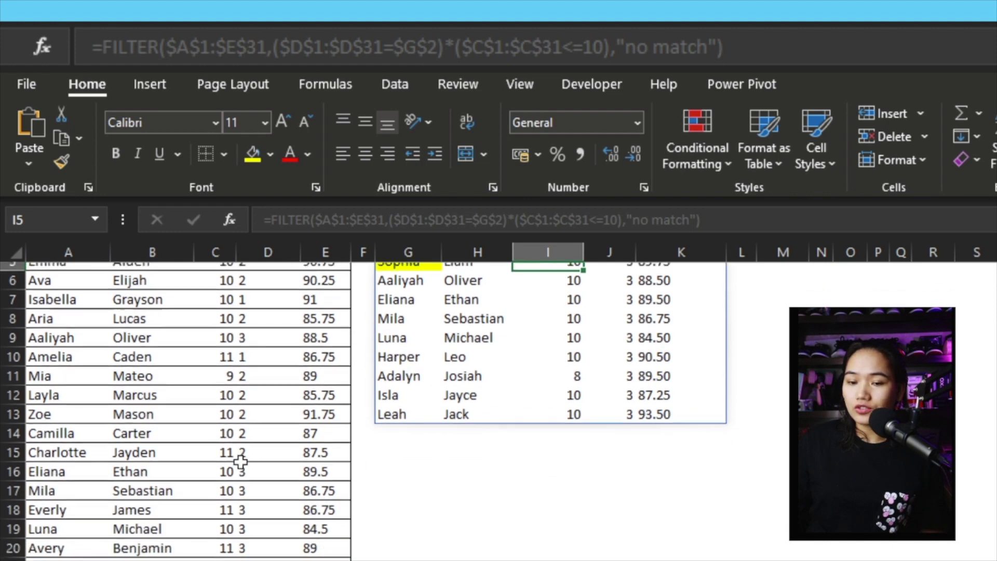
pyautogui.scroll(2, 276, 425)
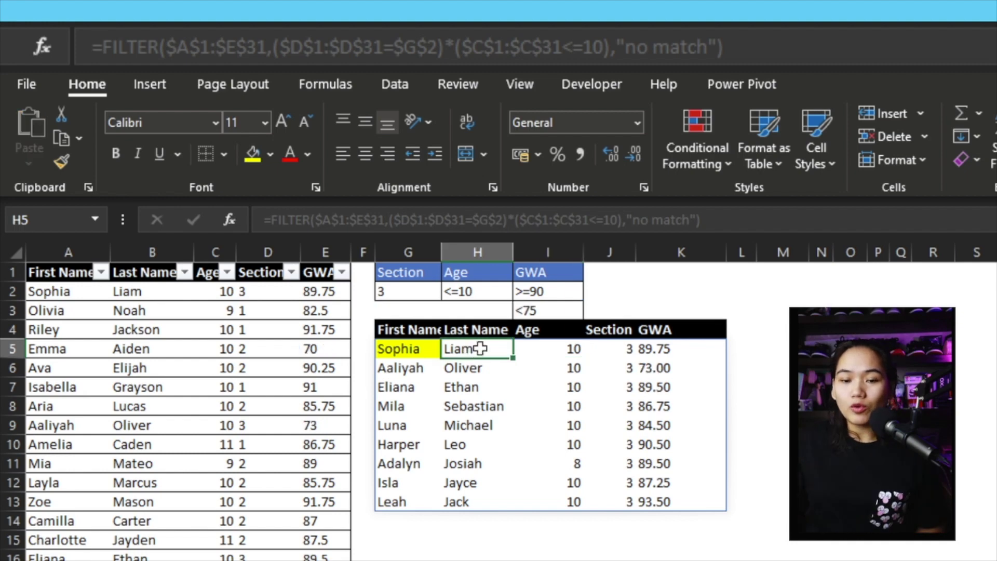
pyautogui.click(552, 345)
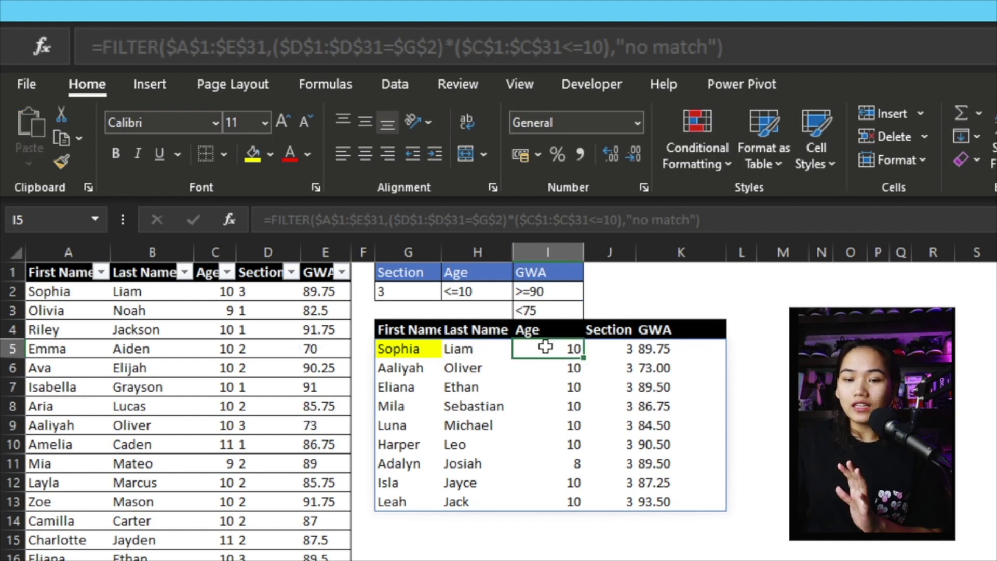
pyautogui.click(481, 355)
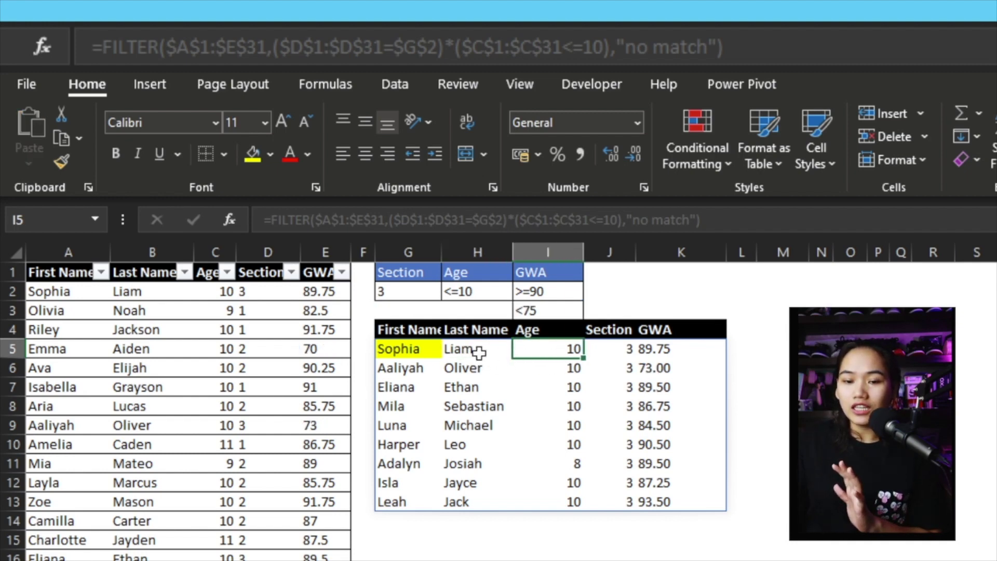
pyautogui.click(409, 351)
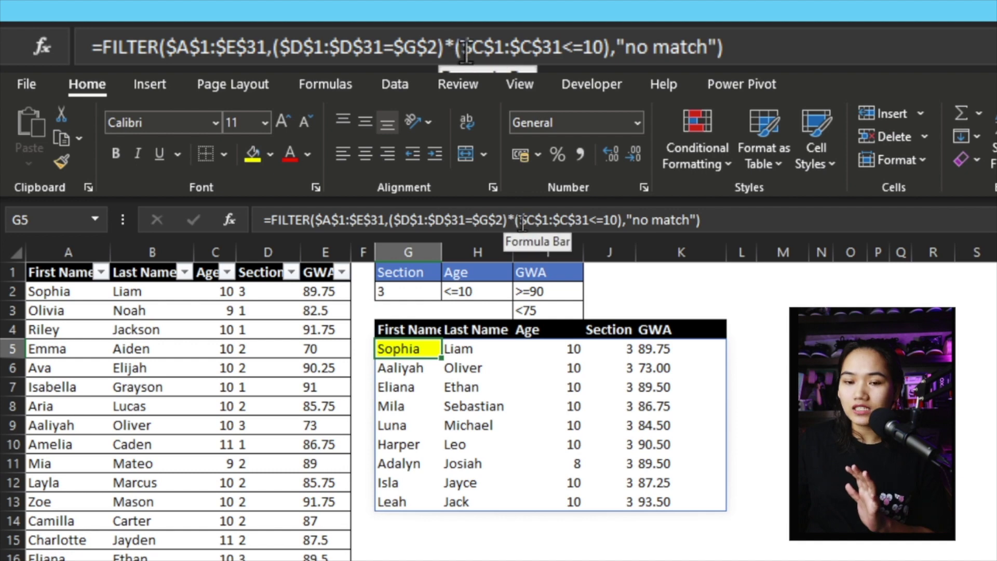
# In G5's formula, replace the age condition with ($E$1:$E$31>=90).
pyautogui.moveTo(511, 223); pyautogui.dragTo(621, 224)
pyautogui.press('Delete')
pyautogui.write('(')
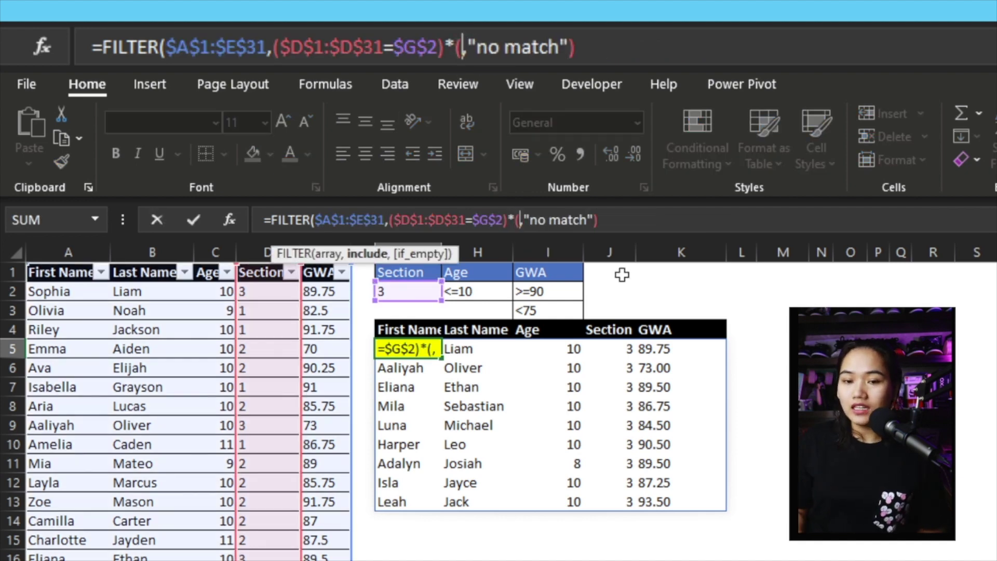
pyautogui.click(319, 279)
pyautogui.hotkey('ctrl', 'shift', 'Down')
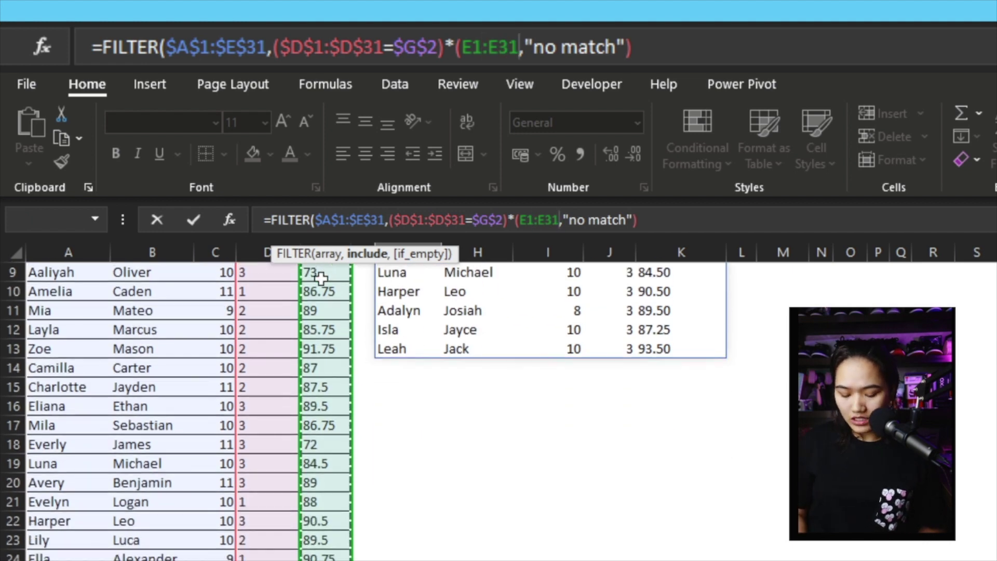
pyautogui.press('F4')
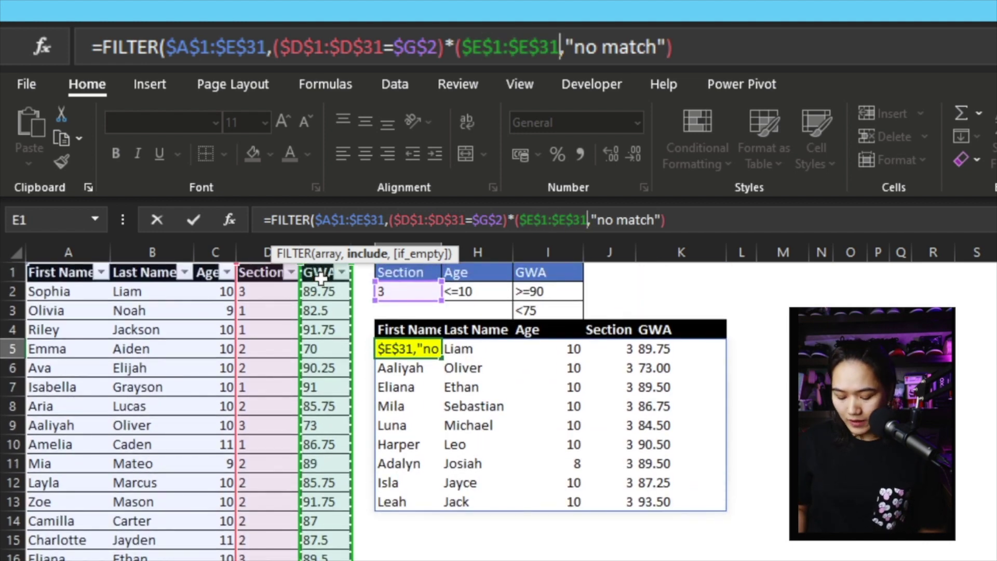
pyautogui.write('>')
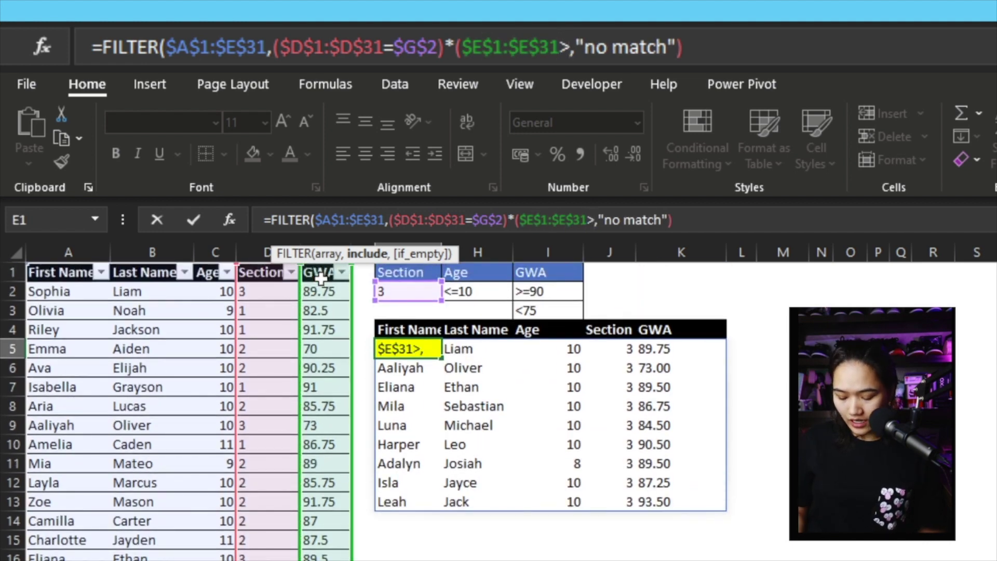
pyautogui.write('=90')
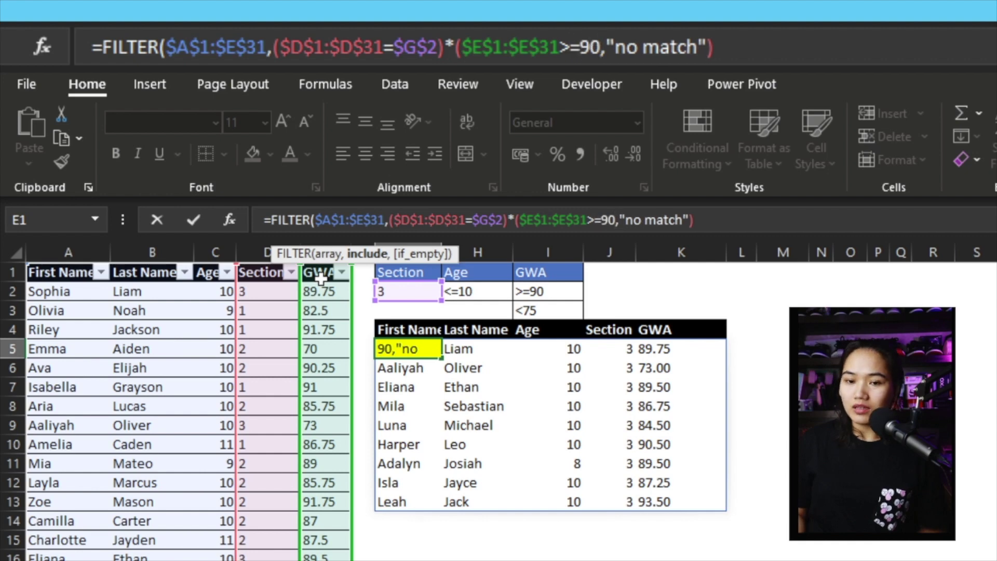
pyautogui.write(')')
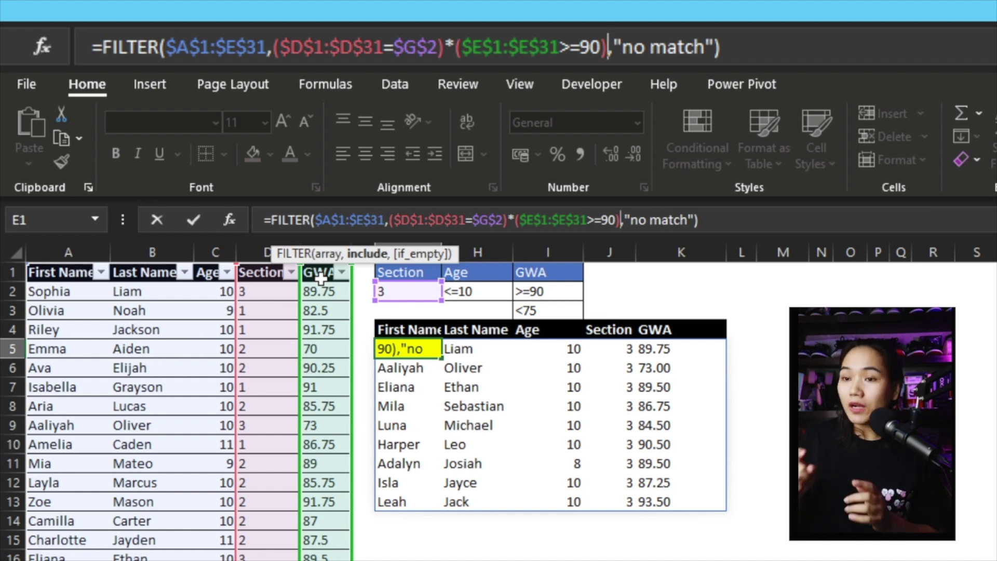
# Append the alternative GWA condition +$E$1:$E$31<75) to the FILTER criteria.
pyautogui.write('+')
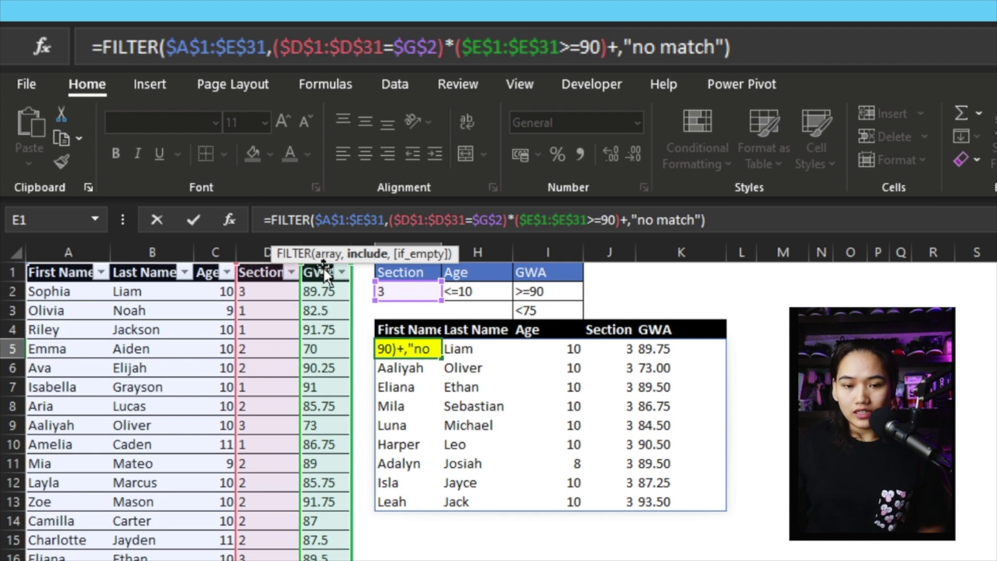
pyautogui.click(314, 273)
pyautogui.hotkey('ctrl', 'shift', 'Down')
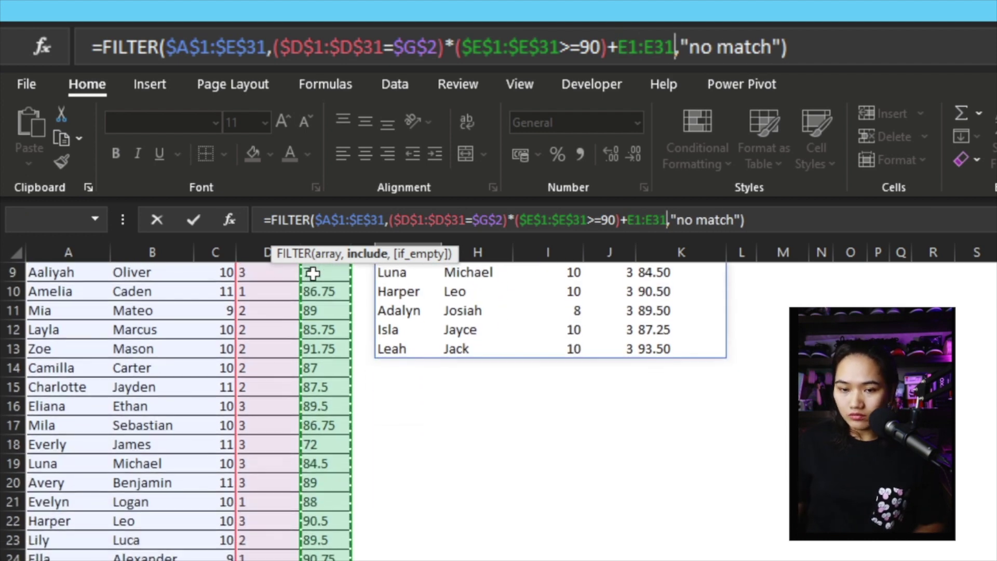
pyautogui.press('F4')
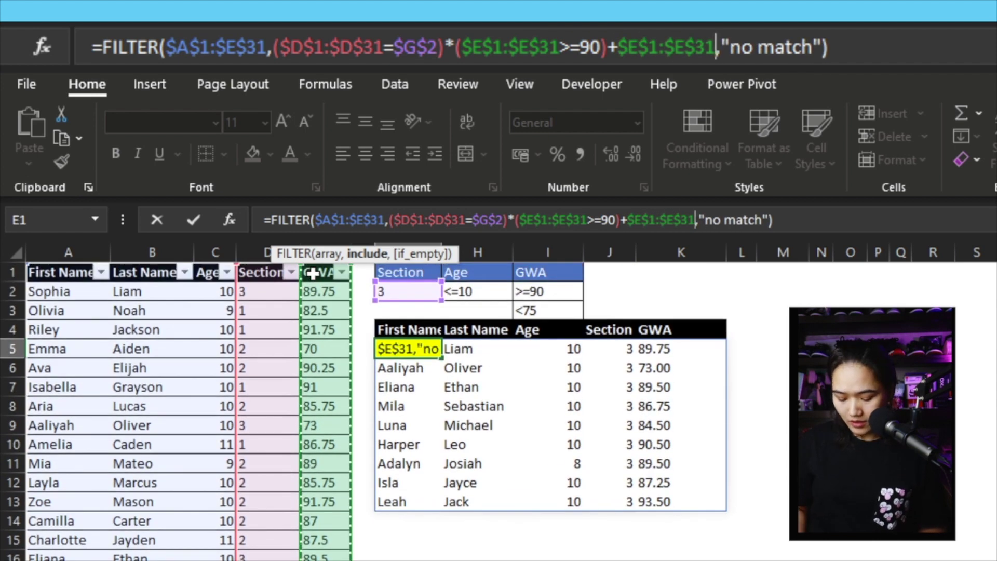
pyautogui.write('<75')
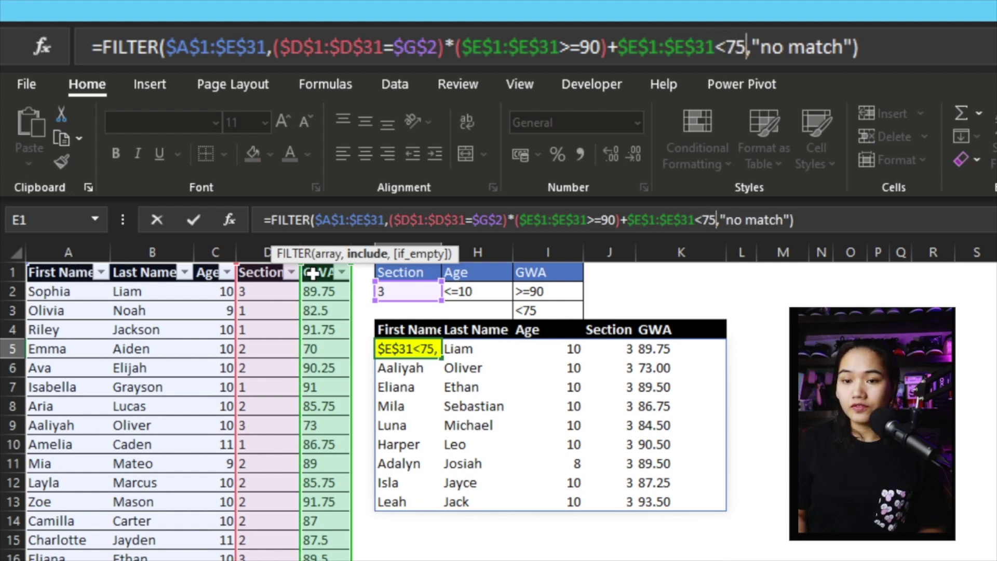
pyautogui.write(')')
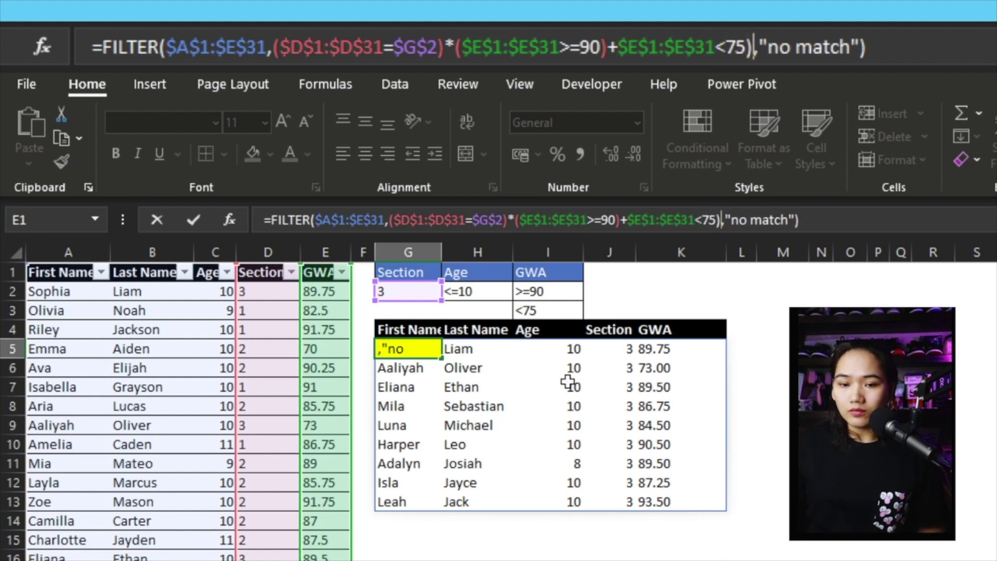
pyautogui.press('Left')
pyautogui.press('Left')
pyautogui.press('Left')
pyautogui.press('Left')
pyautogui.press('Left')
pyautogui.press('Left')
pyautogui.press('Left')
pyautogui.press('Left')
pyautogui.press('Left')
pyautogui.press('Left')
pyautogui.press('Left')
pyautogui.press('Left')
pyautogui.press('Left')
pyautogui.press('Left')
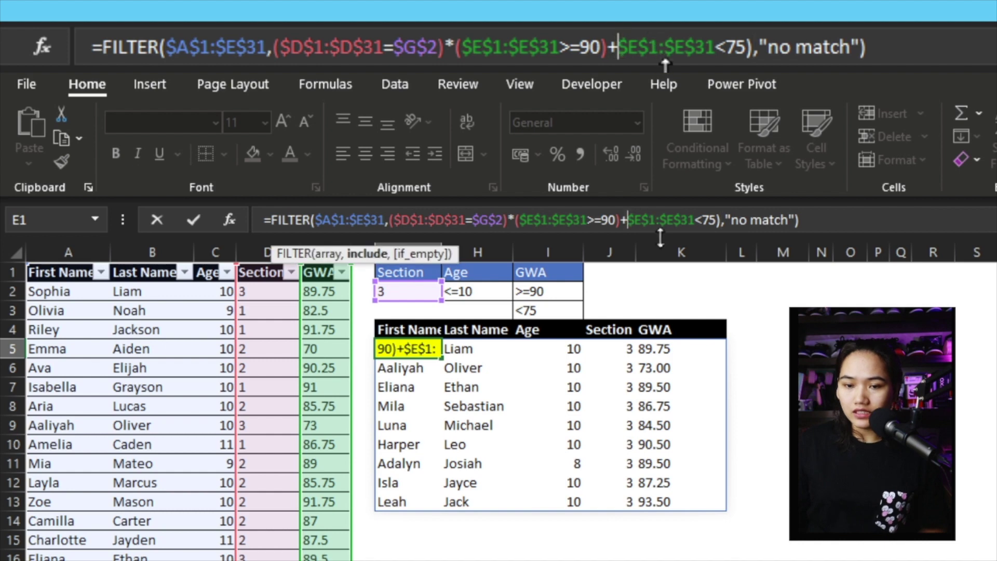
# Wrap ($E$1:$E$31>=90)+($E$1:$E$31<75) in parentheses and commit, listing four Section 3 students.
pyautogui.write('(')
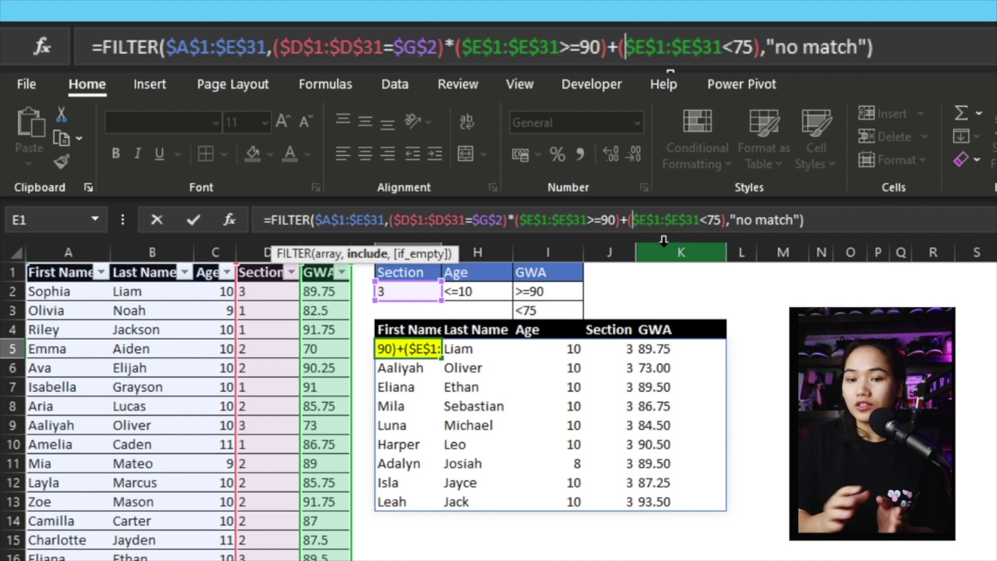
pyautogui.moveTo(507, 220); pyautogui.dragTo(393, 229)
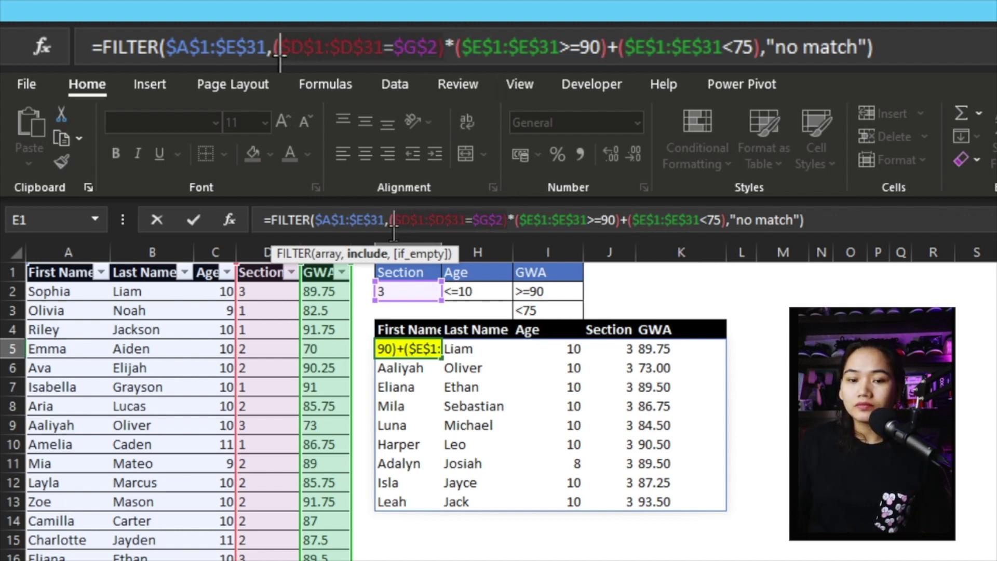
pyautogui.click(511, 219)
pyautogui.press('Right')
pyautogui.press('Right')
pyautogui.press('Right')
pyautogui.press('Right')
pyautogui.press('Right')
pyautogui.press('Right')
pyautogui.press('Right')
pyautogui.press('Right')
pyautogui.press('Right')
pyautogui.press('Right')
pyautogui.press('Right')
pyautogui.press('Right')
pyautogui.press('Right')
pyautogui.press('Right')
pyautogui.press('Right')
pyautogui.press('Right')
pyautogui.press('Right')
pyautogui.press('Right')
pyautogui.press('Right')
pyautogui.press('Right')
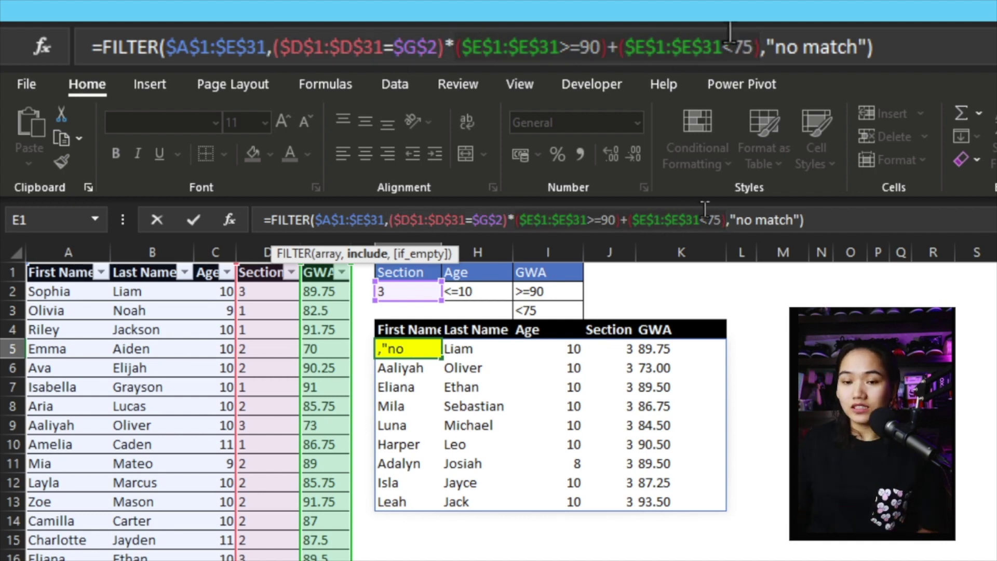
pyautogui.click(514, 220)
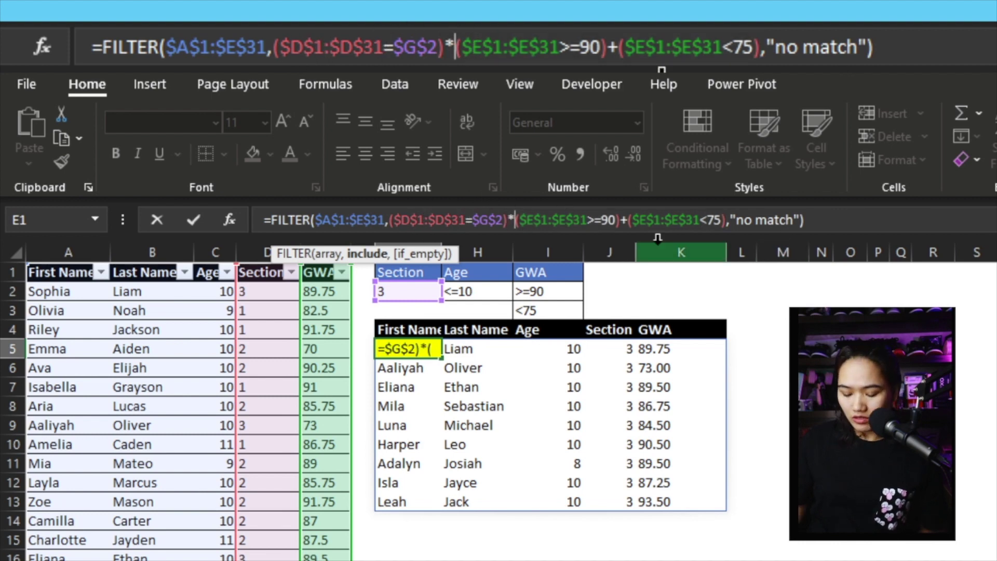
pyautogui.write('(')
pyautogui.click(730, 229)
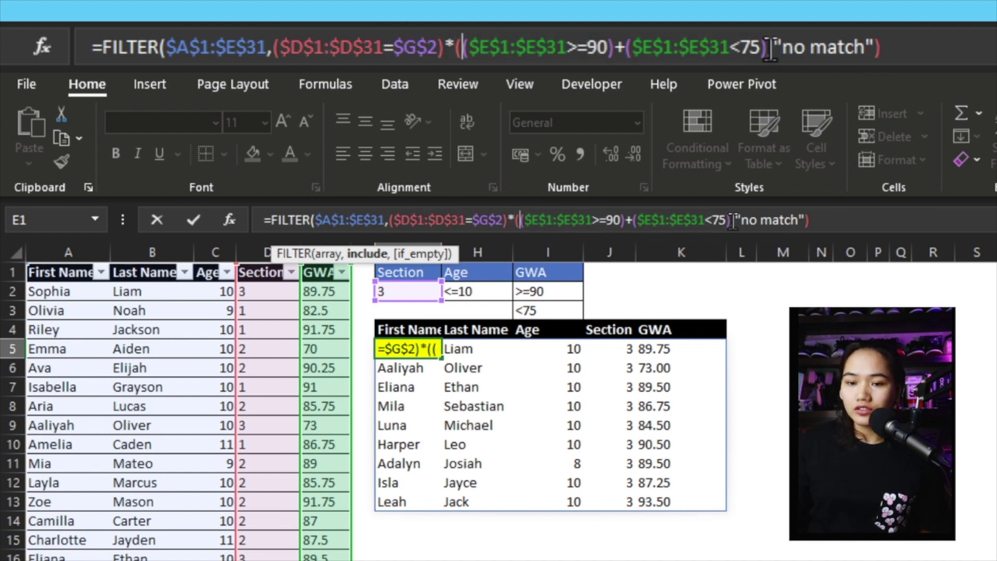
pyautogui.write(')')
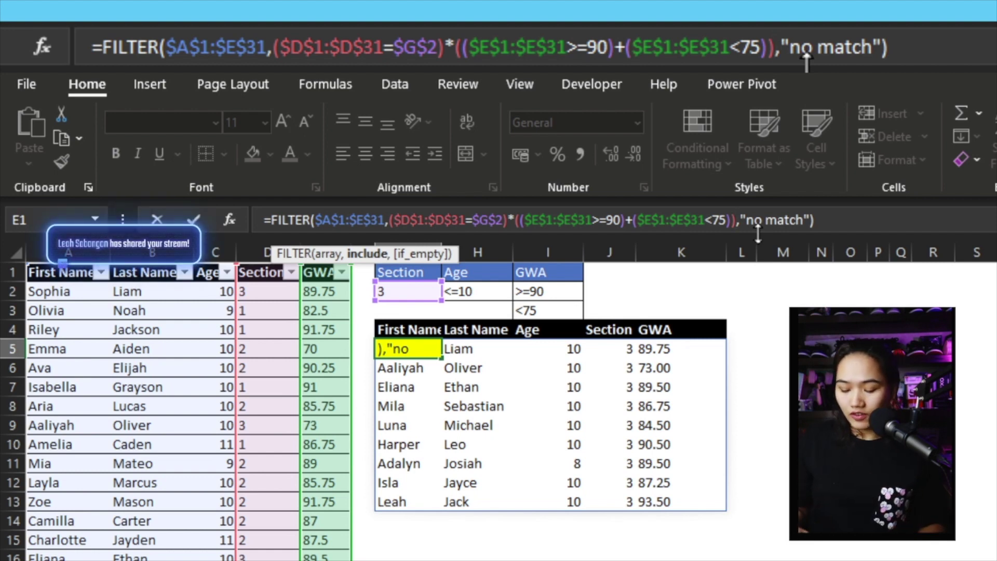
pyautogui.press('Return')
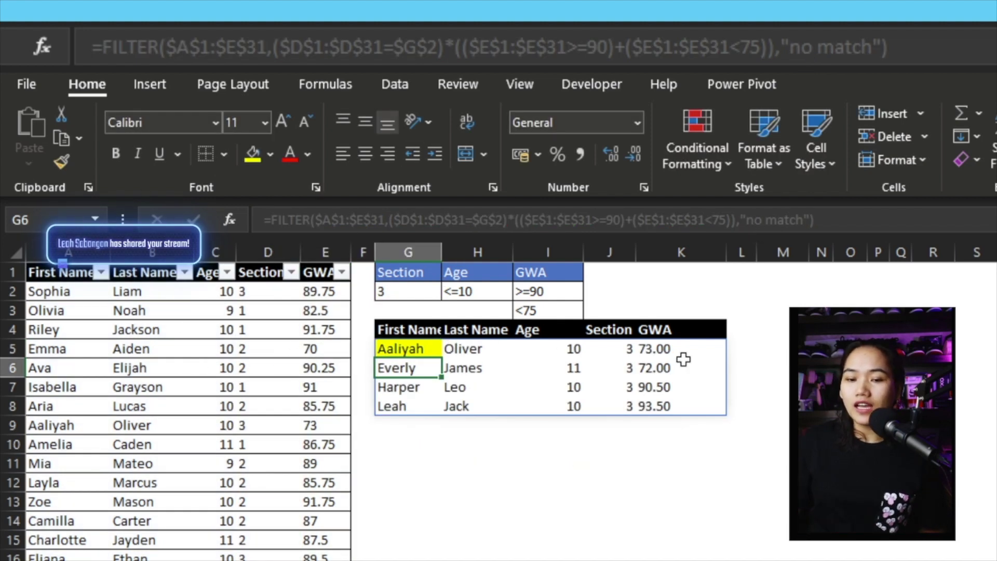
pyautogui.moveTo(658, 367); pyautogui.dragTo(655, 350)
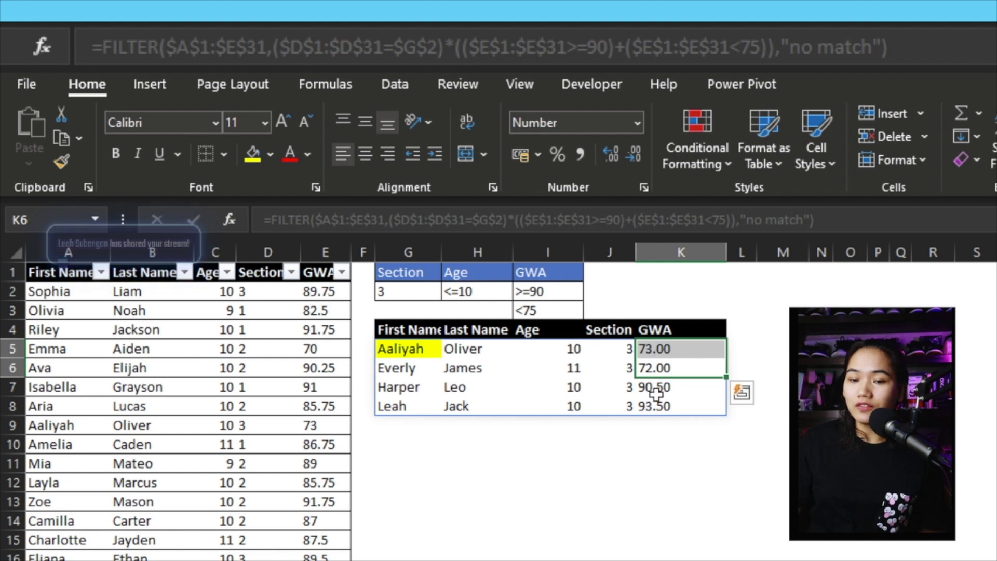
pyautogui.moveTo(653, 390); pyautogui.dragTo(657, 406)
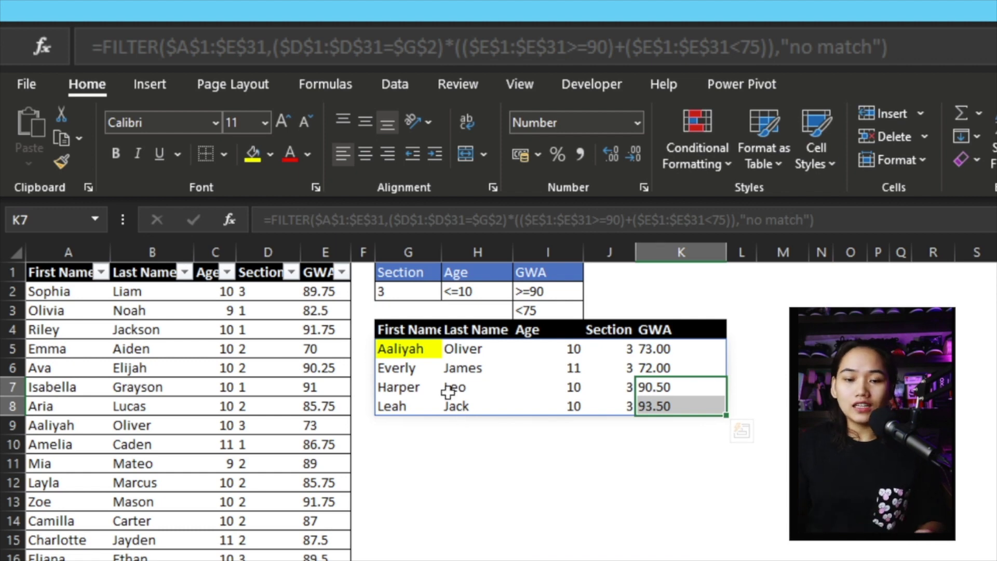
pyautogui.click(416, 348)
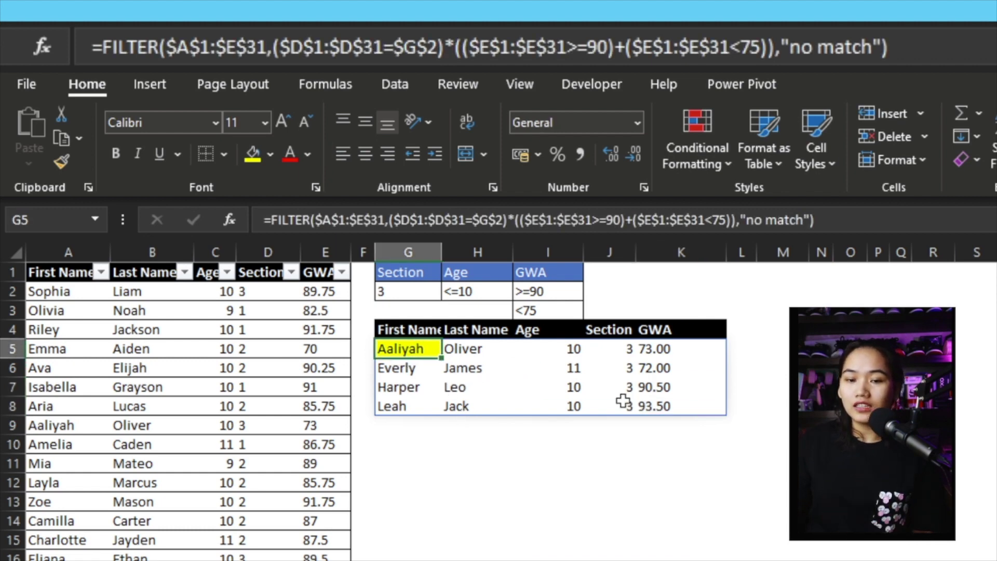
pyautogui.click(414, 289)
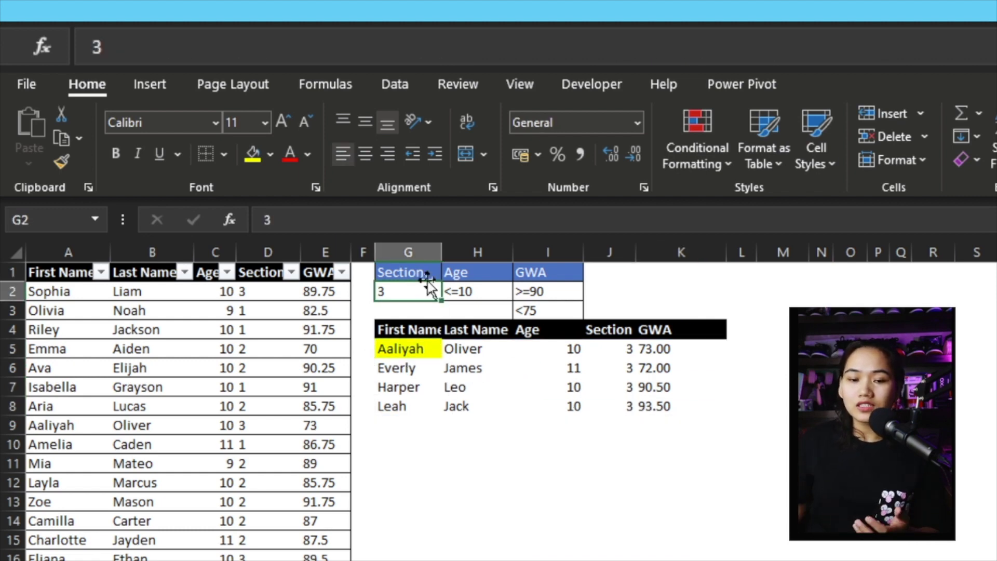
# Change the section criterion in G2 to 2, then to 1.
pyautogui.write('2')
pyautogui.press('Return')
pyautogui.click(429, 288)
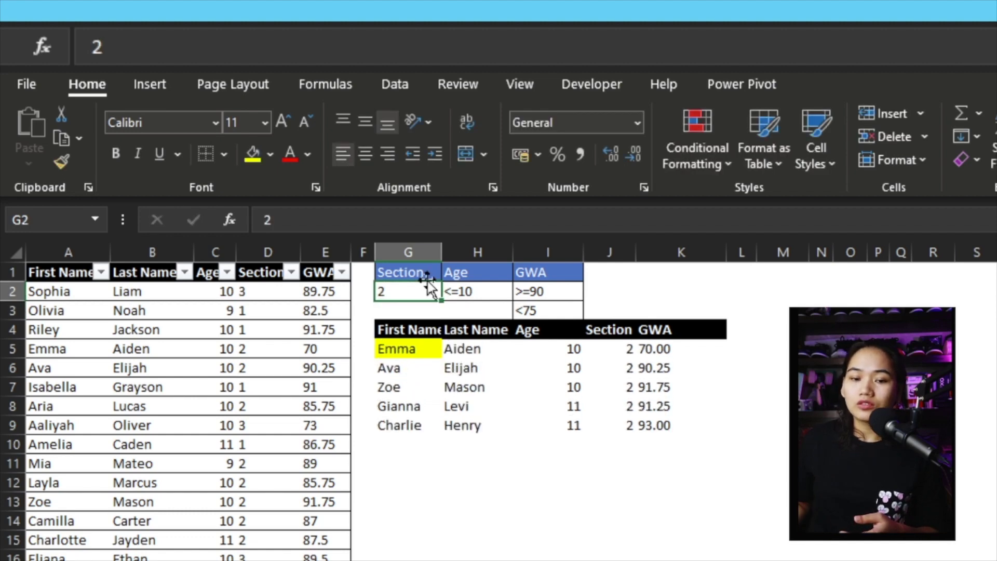
pyautogui.write('1')
pyautogui.press('Return')
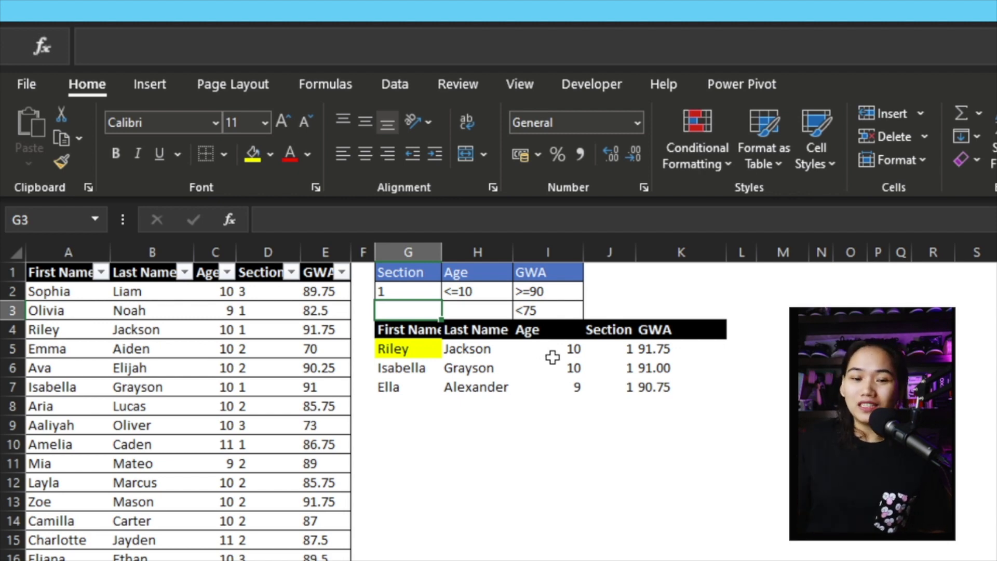
# Check the First Name column's sort and filter options without changing anything.
pyautogui.click(102, 272)
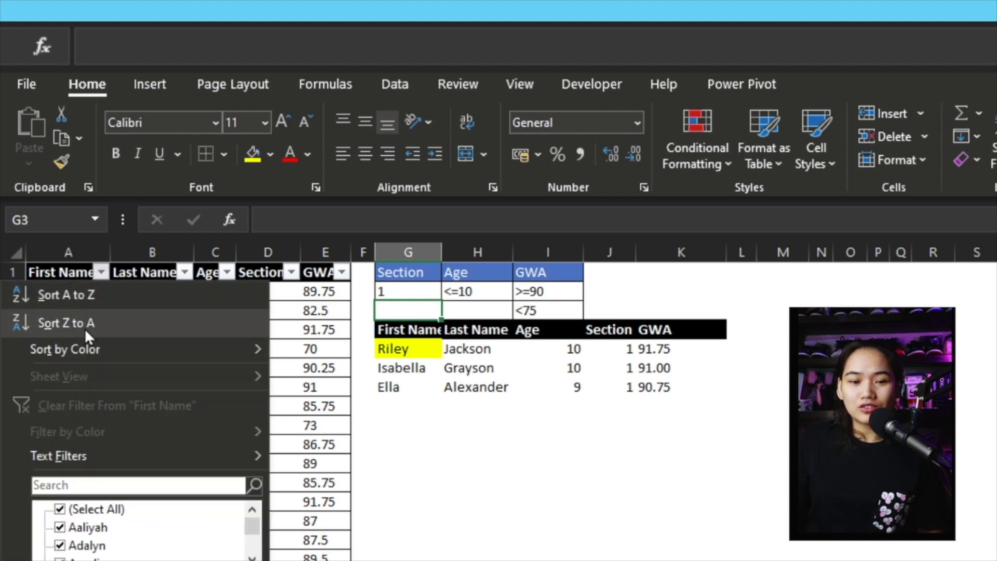
pyautogui.press('Escape')
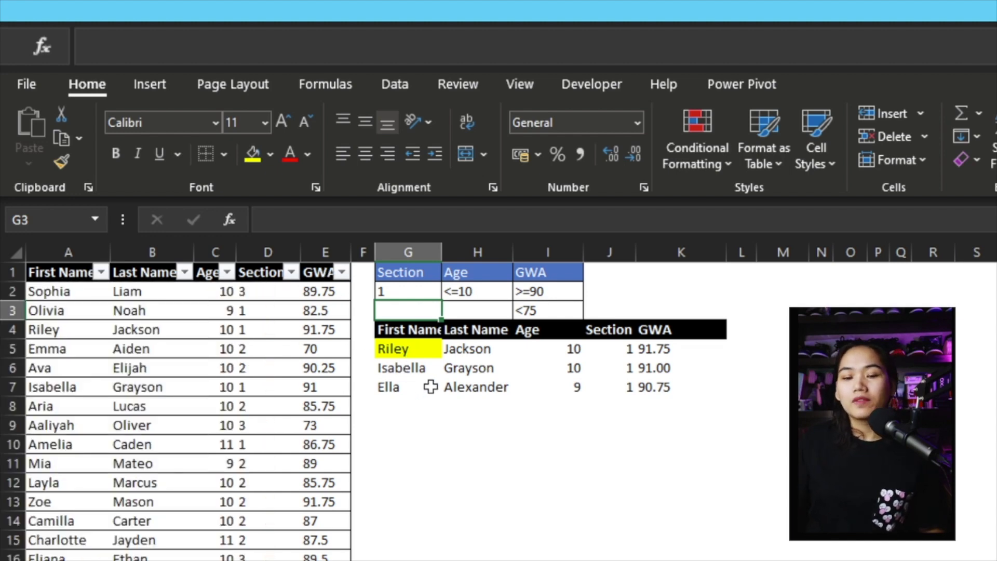
pyautogui.click(414, 348)
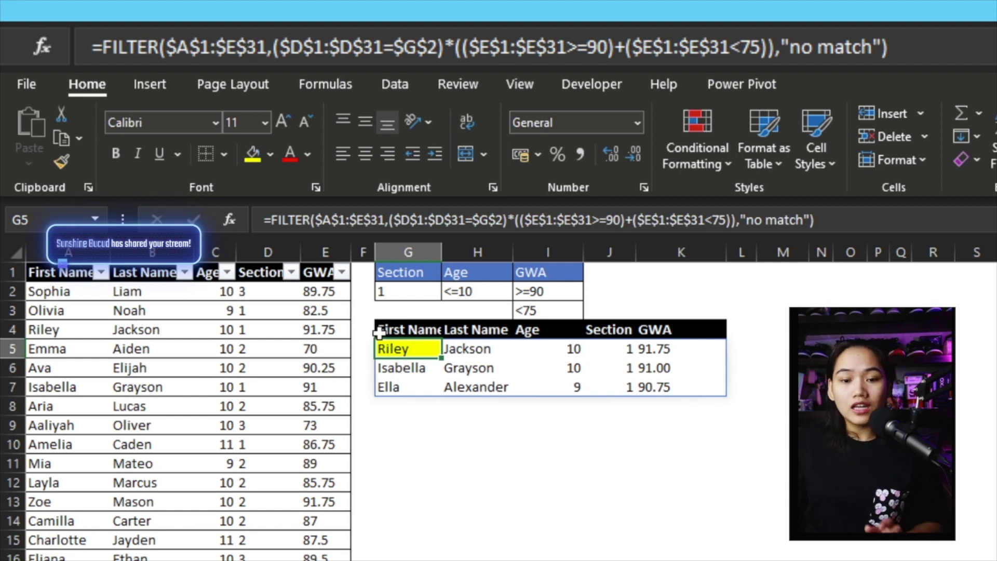
# Wrap G5's FILTER formula as SORT(FILTER(...),5,-1) to rank results by GWA, highest first.
pyautogui.doubleClick(392, 347)
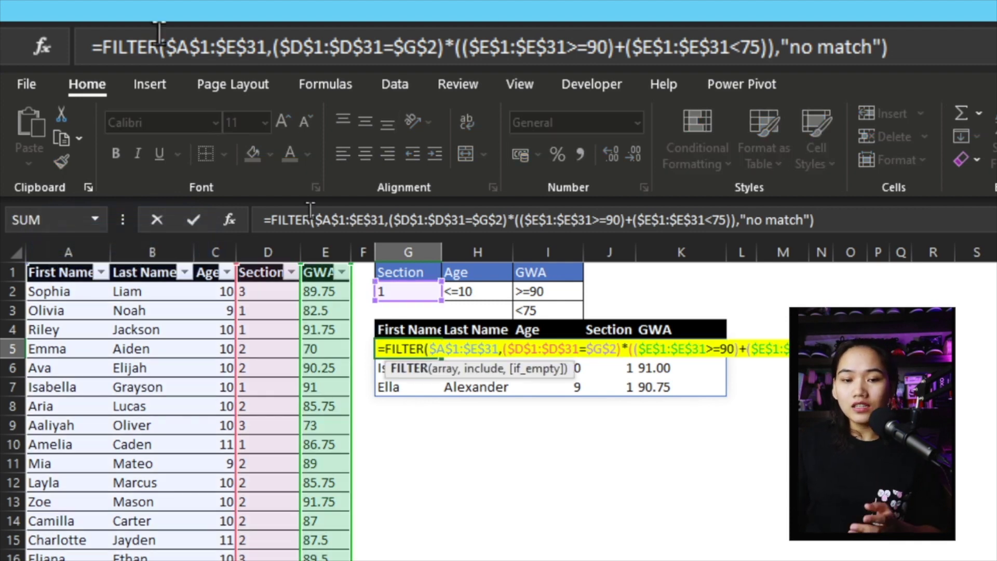
pyautogui.write('sort(')
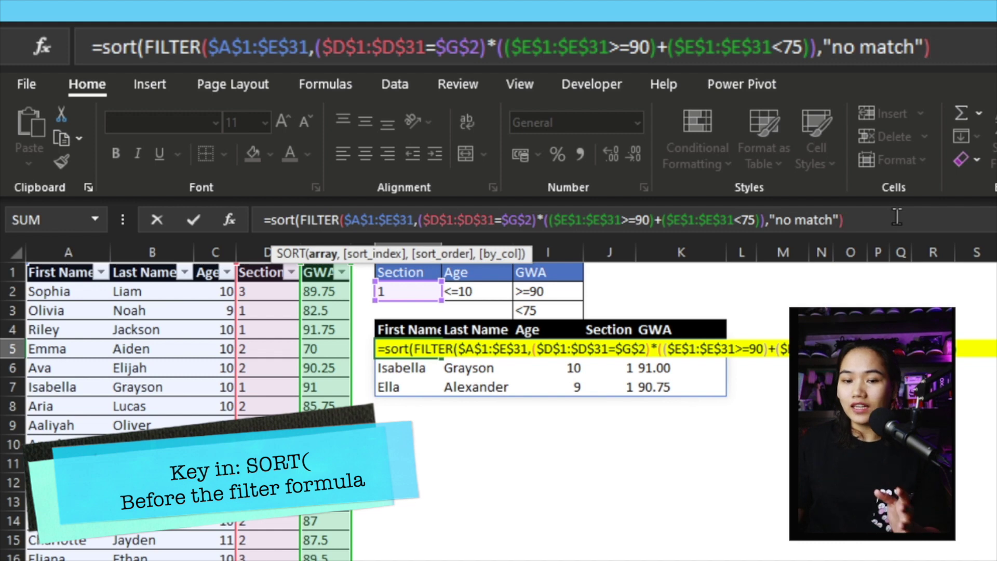
pyautogui.write(',5')
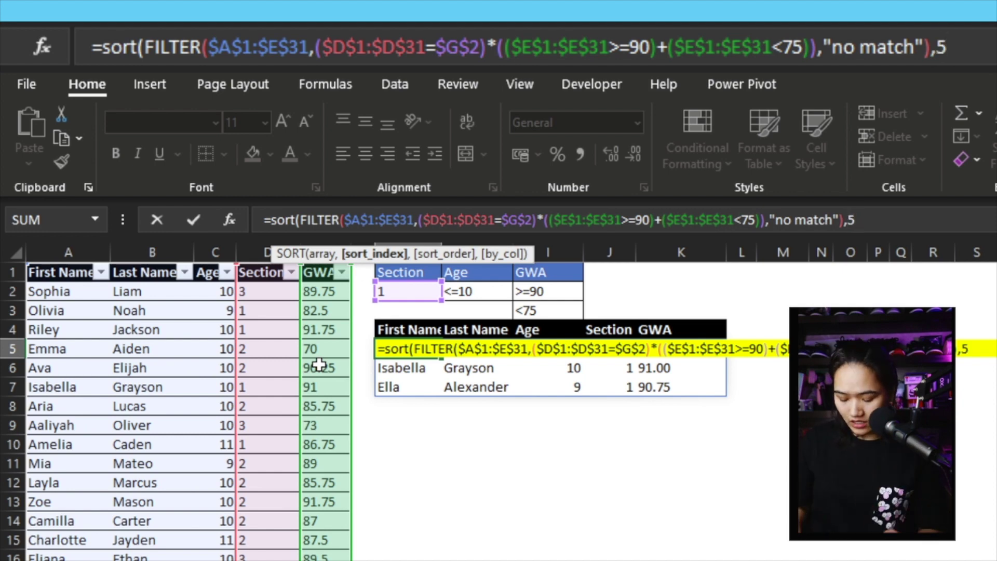
pyautogui.write(',')
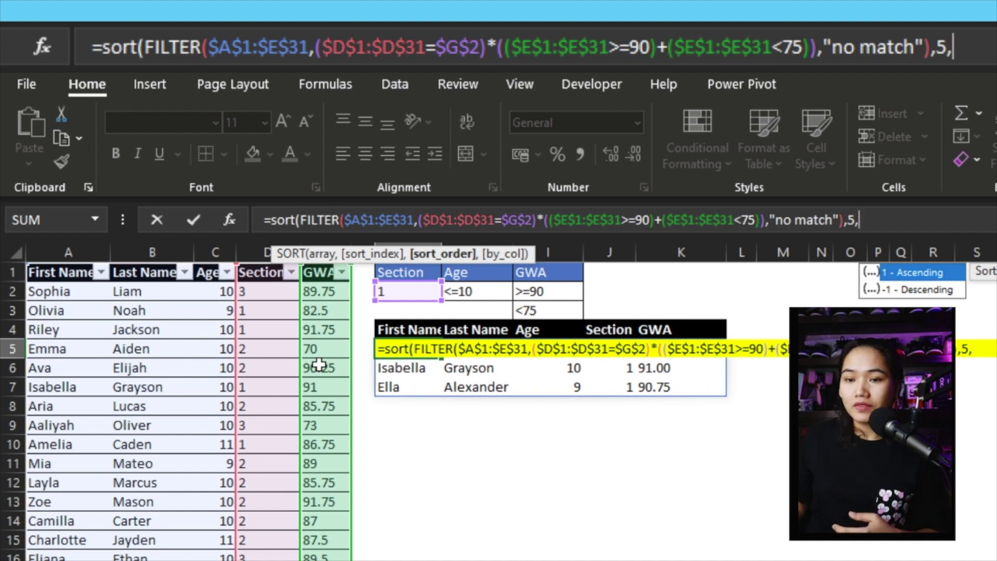
pyautogui.write('-')
pyautogui.write('1')
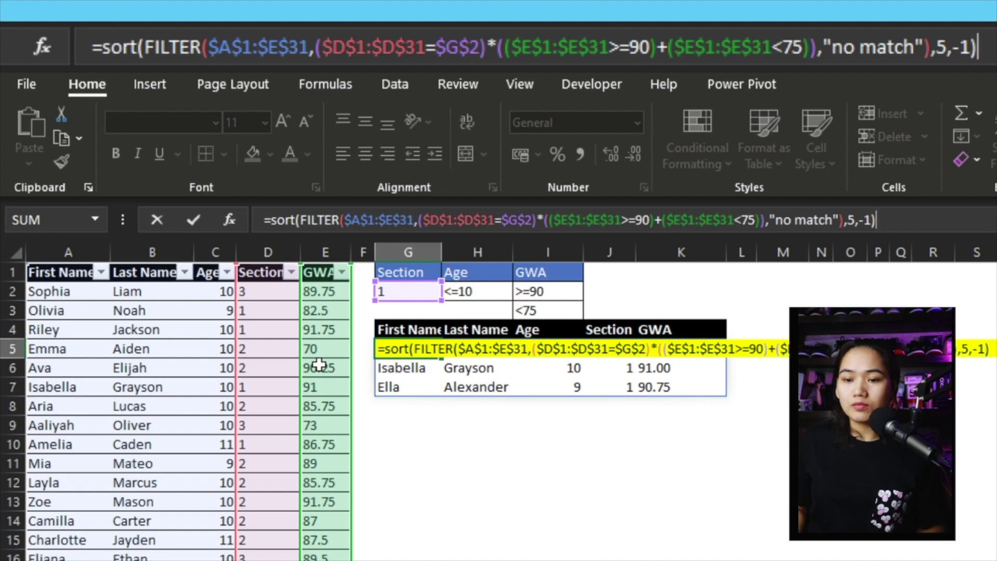
pyautogui.press('Return')
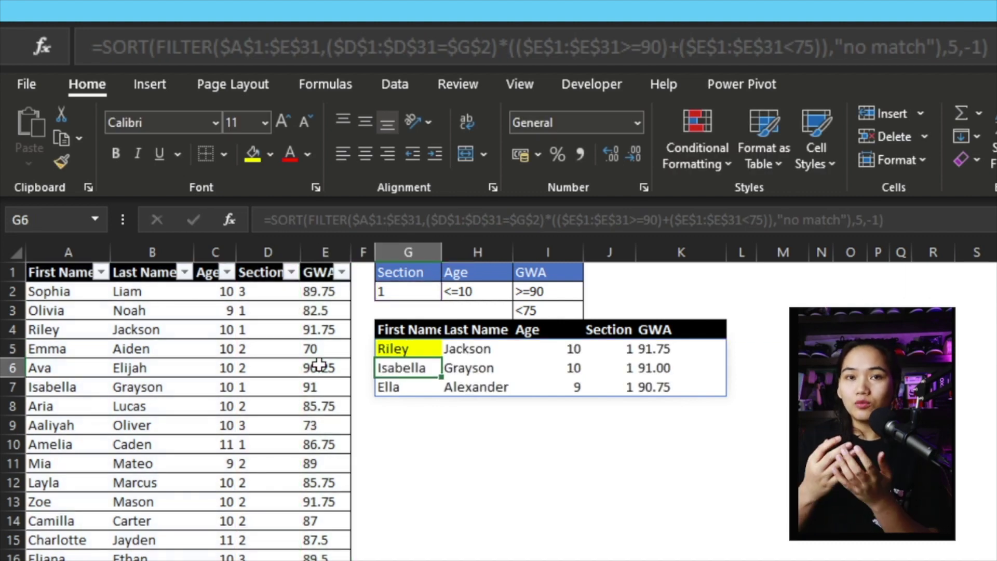
# Set the section criterion to 2 and inspect the sorted results down to GWA 70.00.
pyautogui.press('Up')
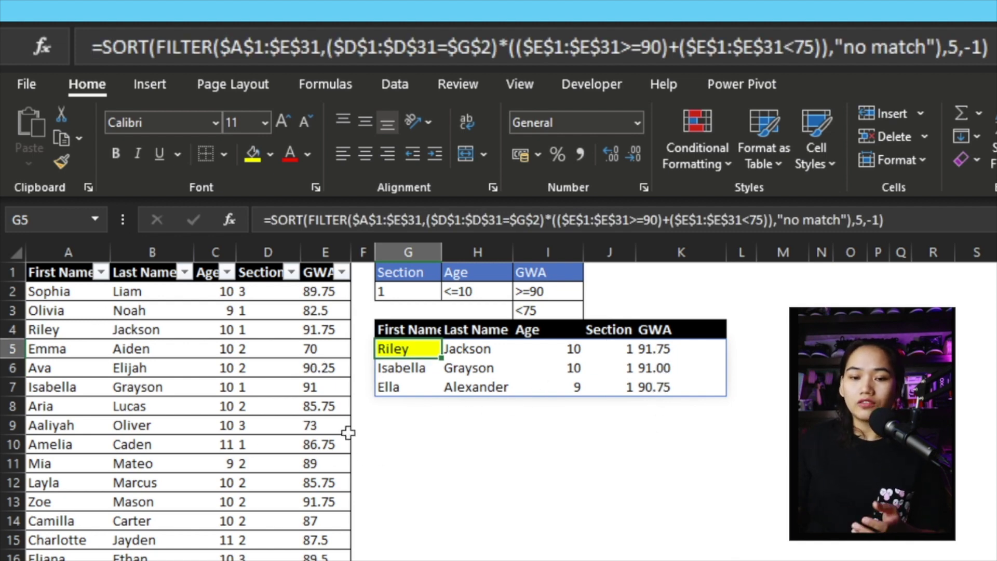
pyautogui.click(415, 293)
pyautogui.write('2')
pyautogui.press('Return')
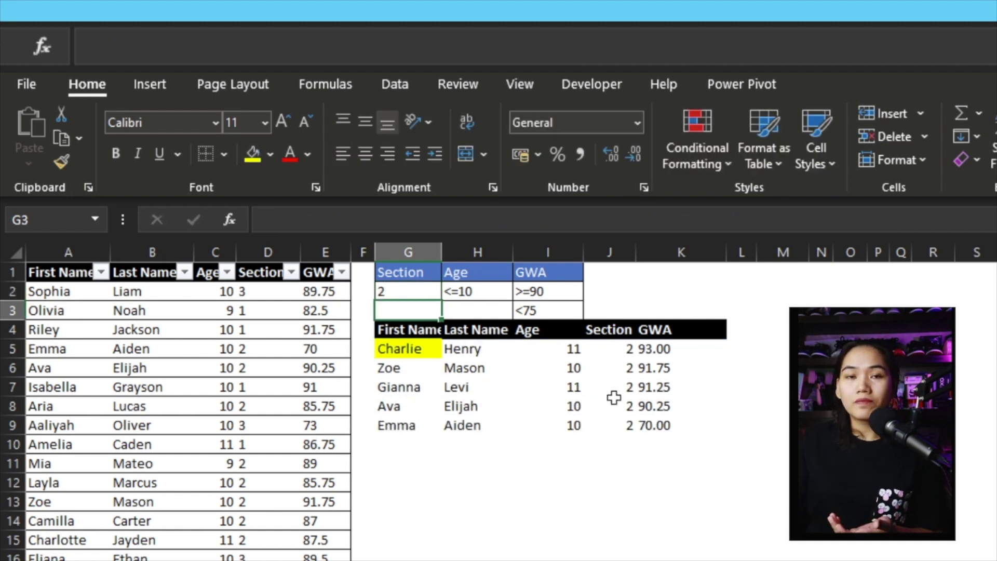
pyautogui.click(640, 426)
pyautogui.moveTo(640, 426); pyautogui.dragTo(397, 425)
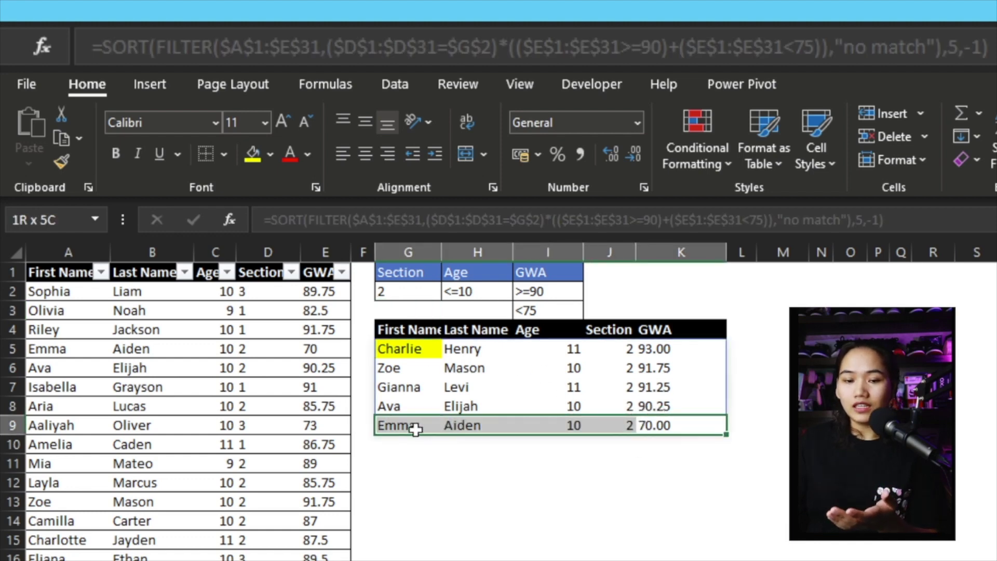
pyautogui.click(656, 408)
pyautogui.click(419, 335)
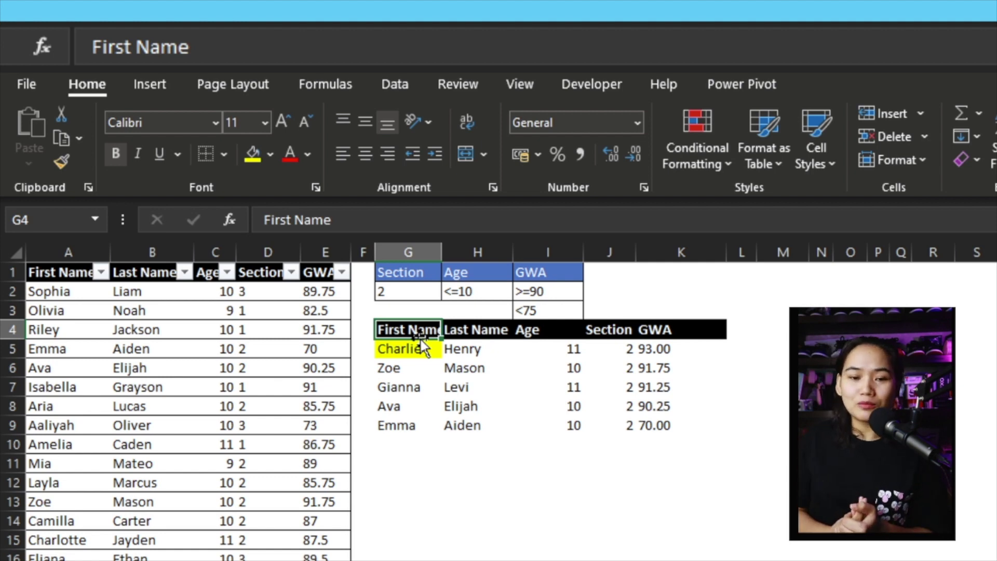
# Test the sorted list by switching the section criterion to 1, 2, 3, then back to 2.
pyautogui.press('Up')
pyautogui.press('Up')
pyautogui.press('Up')
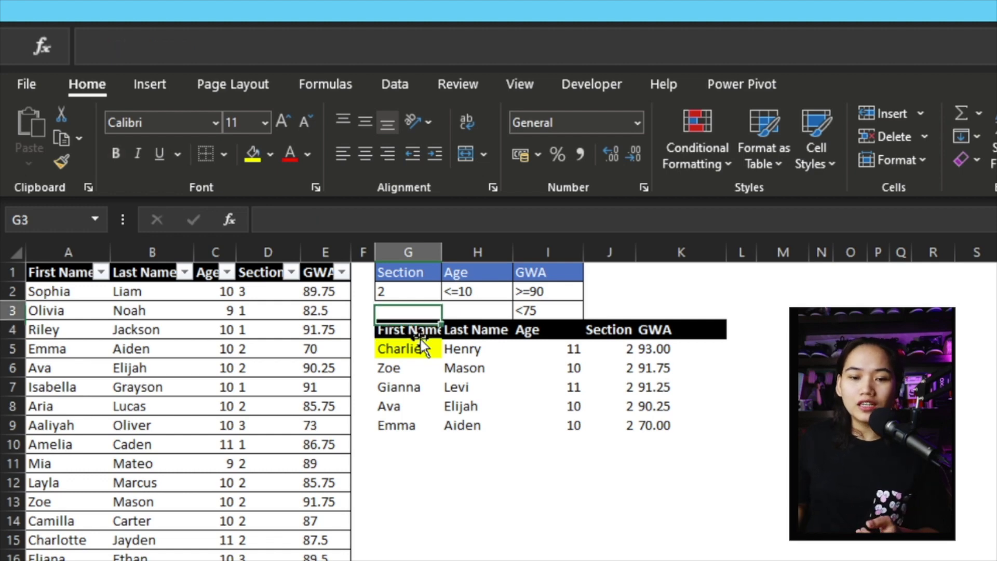
pyautogui.press('Down')
pyautogui.write('1')
pyautogui.press('Return')
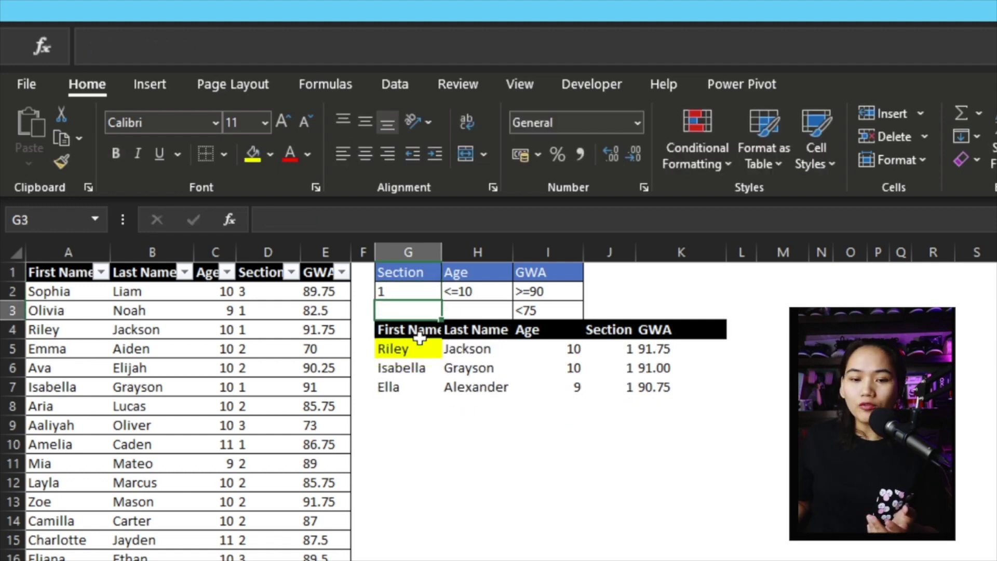
pyautogui.press('Up')
pyautogui.write('2')
pyautogui.press('Return')
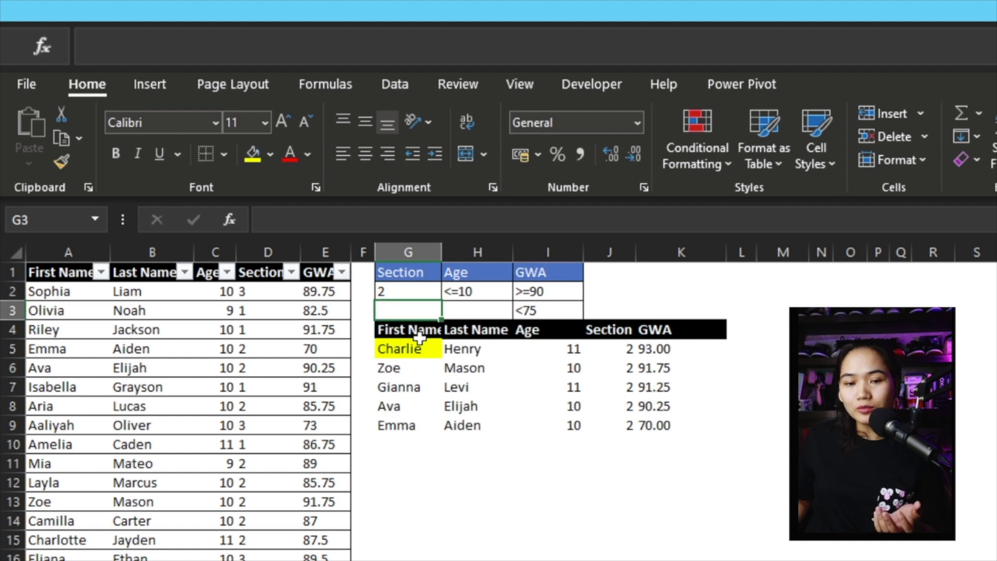
pyautogui.press('Up')
pyautogui.write('3')
pyautogui.press('Return')
pyautogui.press('Up')
pyautogui.press('Up')
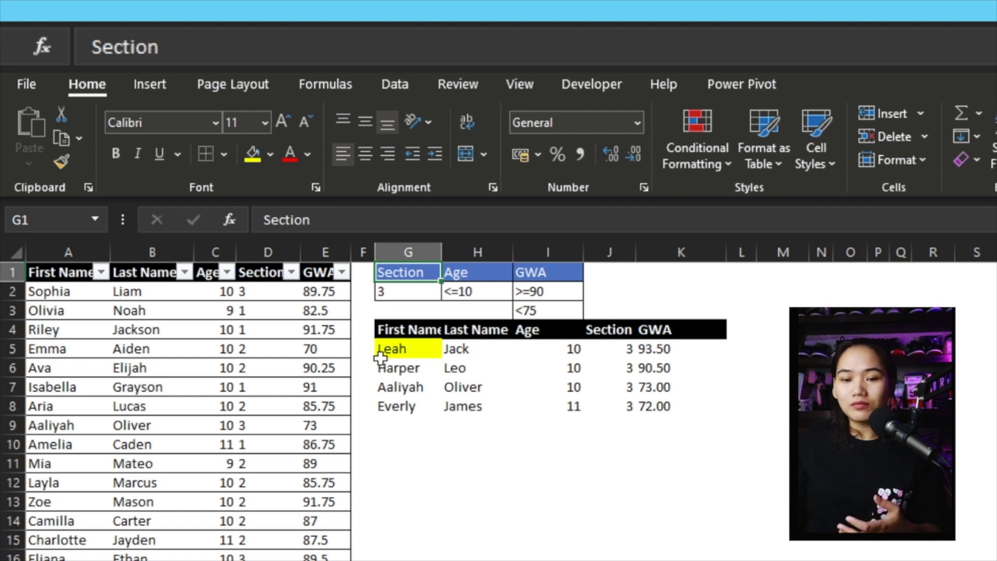
pyautogui.press('Down')
pyautogui.write('2')
pyautogui.press('Return')
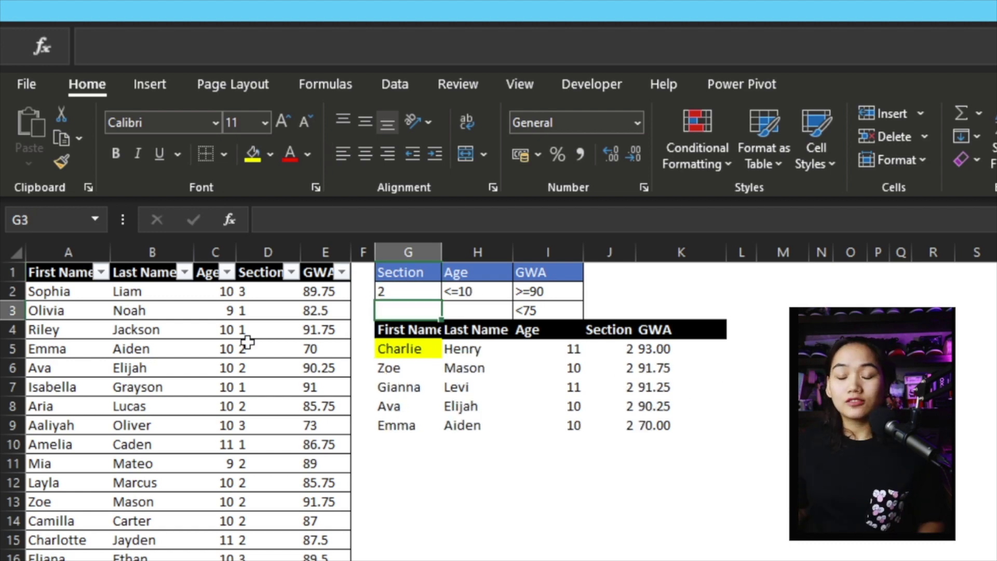